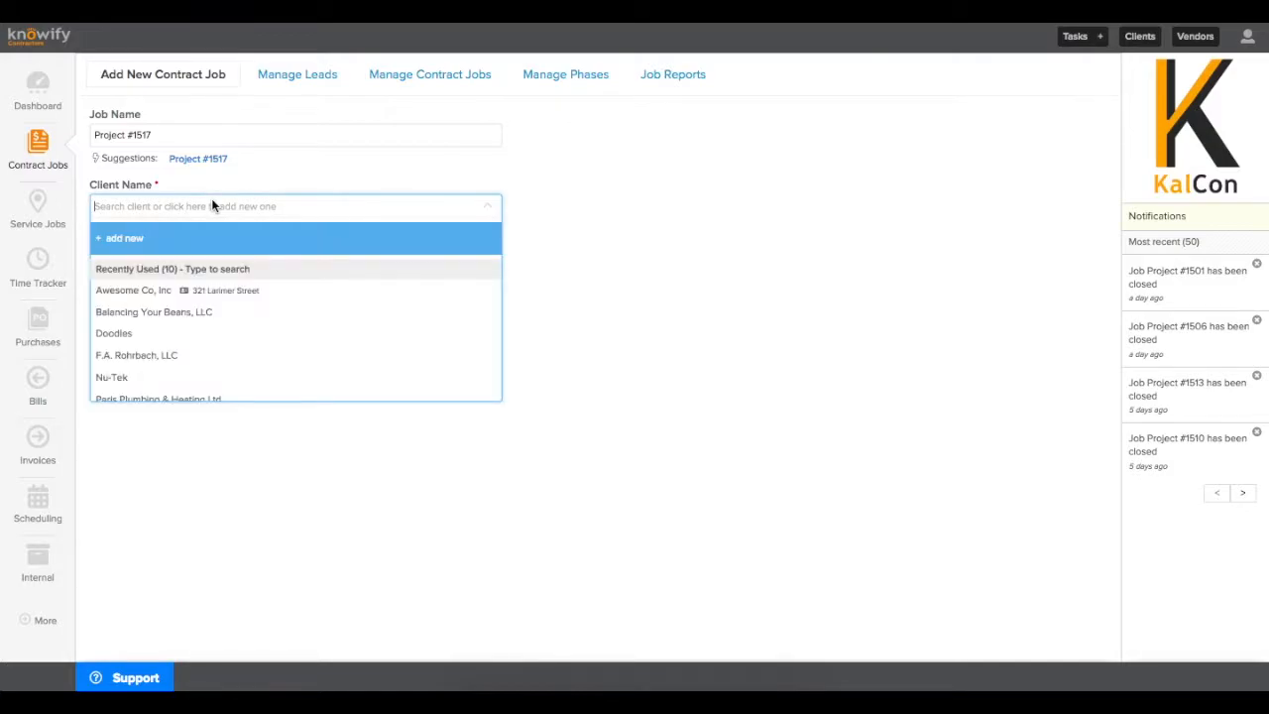
# Create a Cost Plus / Other job for Awesome Co, Inc using the client's address as job address
pyautogui.click(207, 289)
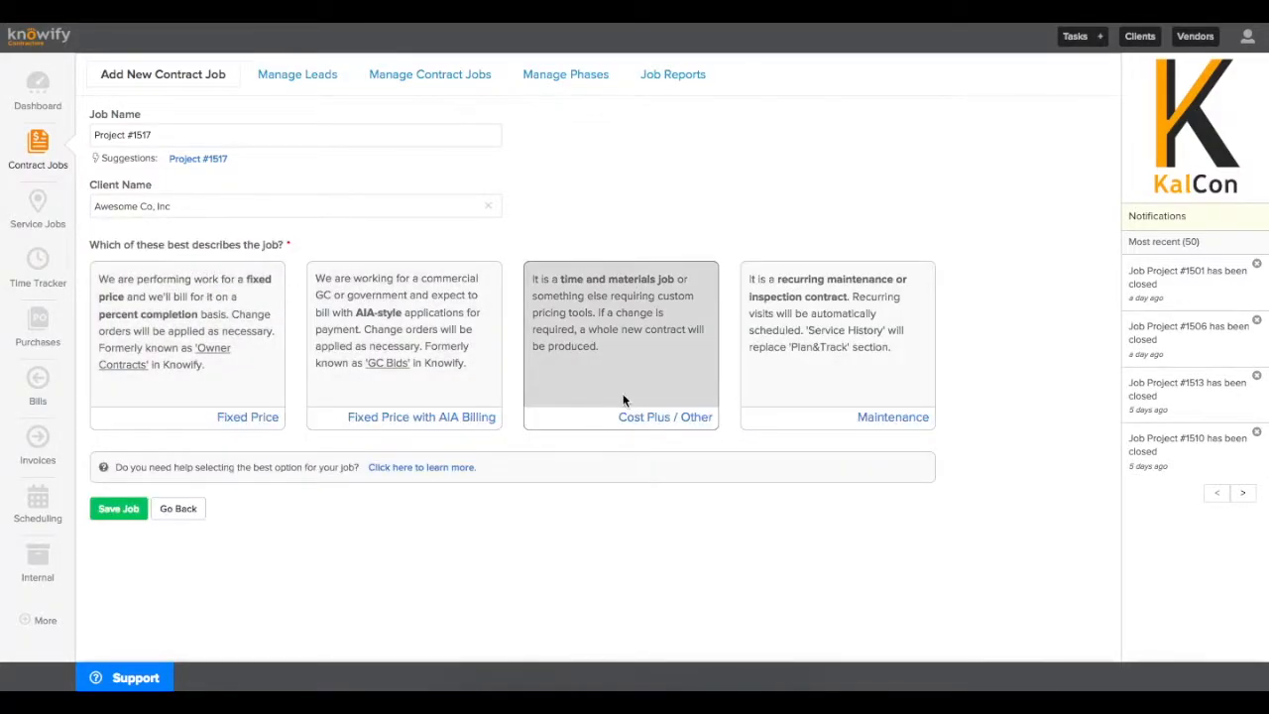
pyautogui.click(673, 402)
pyautogui.scroll(-1, 582, 395)
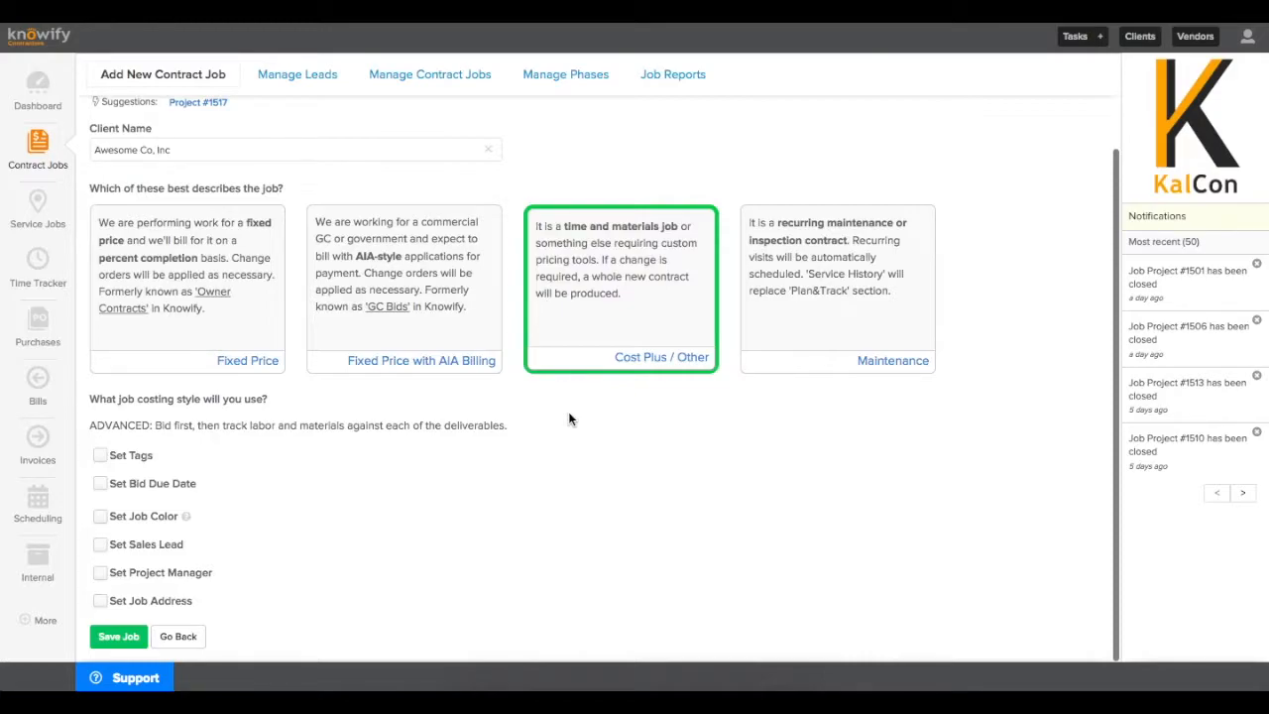
pyautogui.click(102, 601)
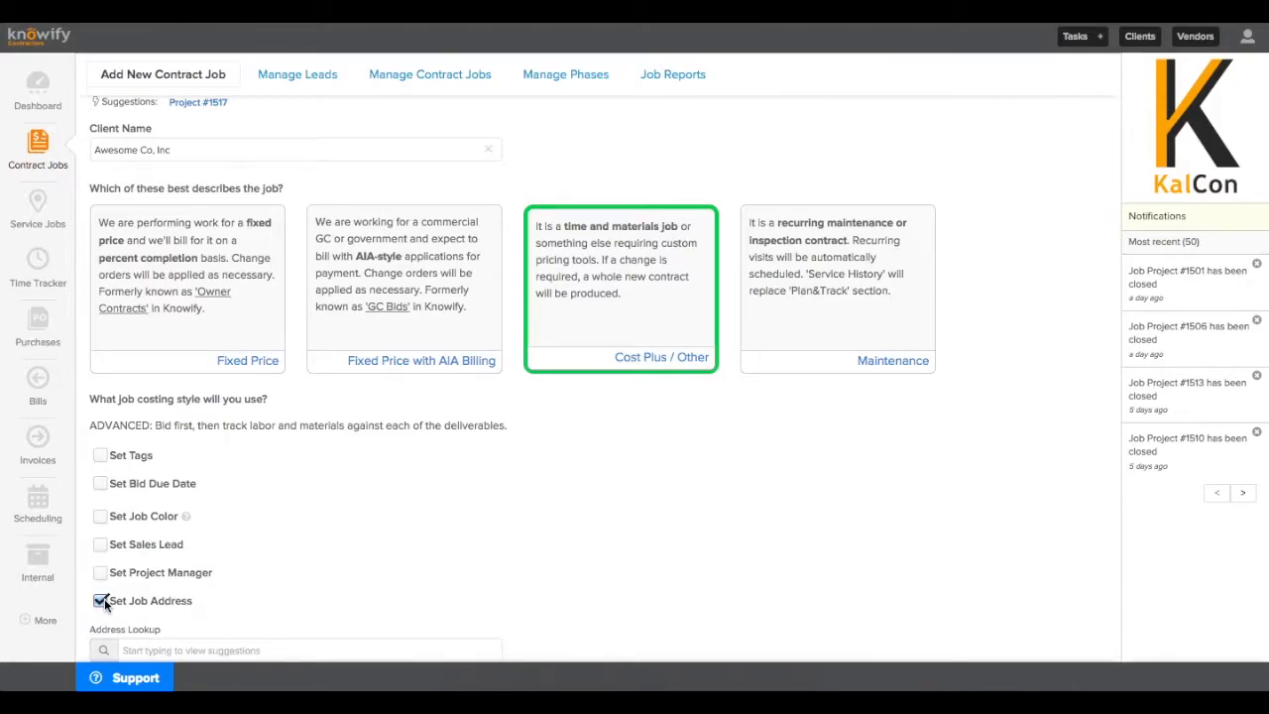
pyautogui.scroll(-1, 104, 598)
pyautogui.click(103, 594)
pyautogui.scroll(-3, 105, 605)
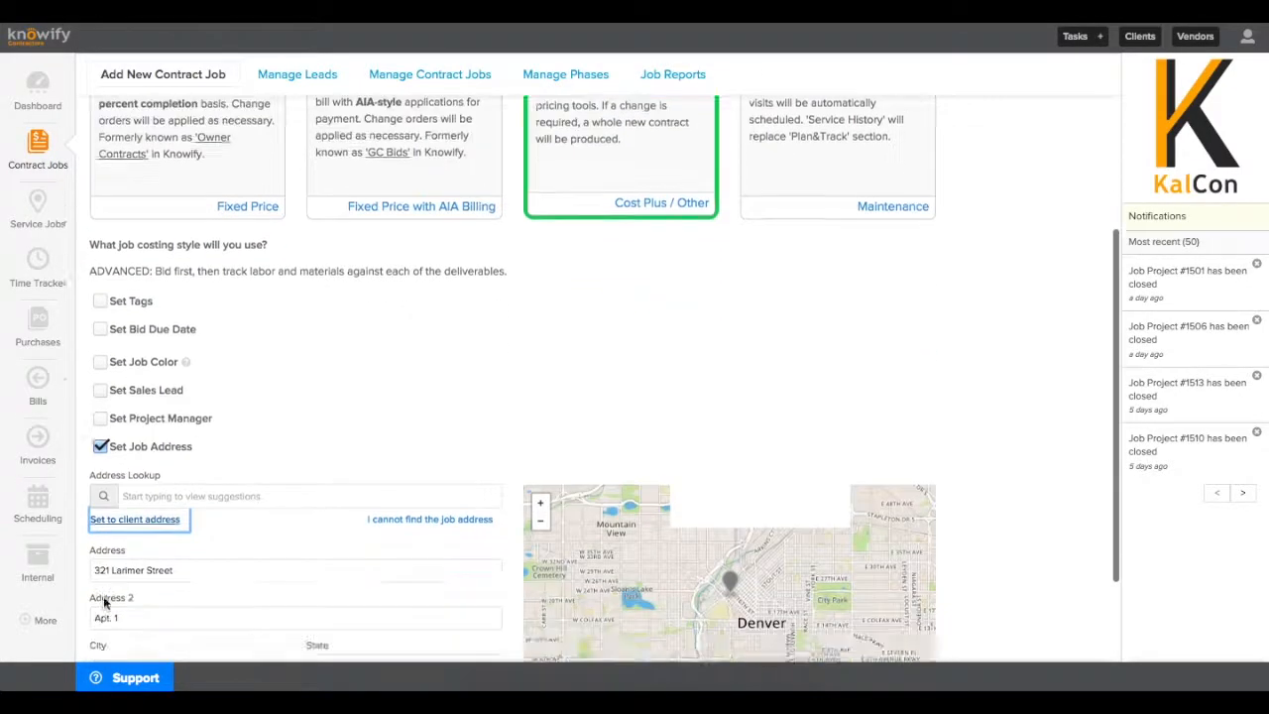
pyautogui.click(107, 632)
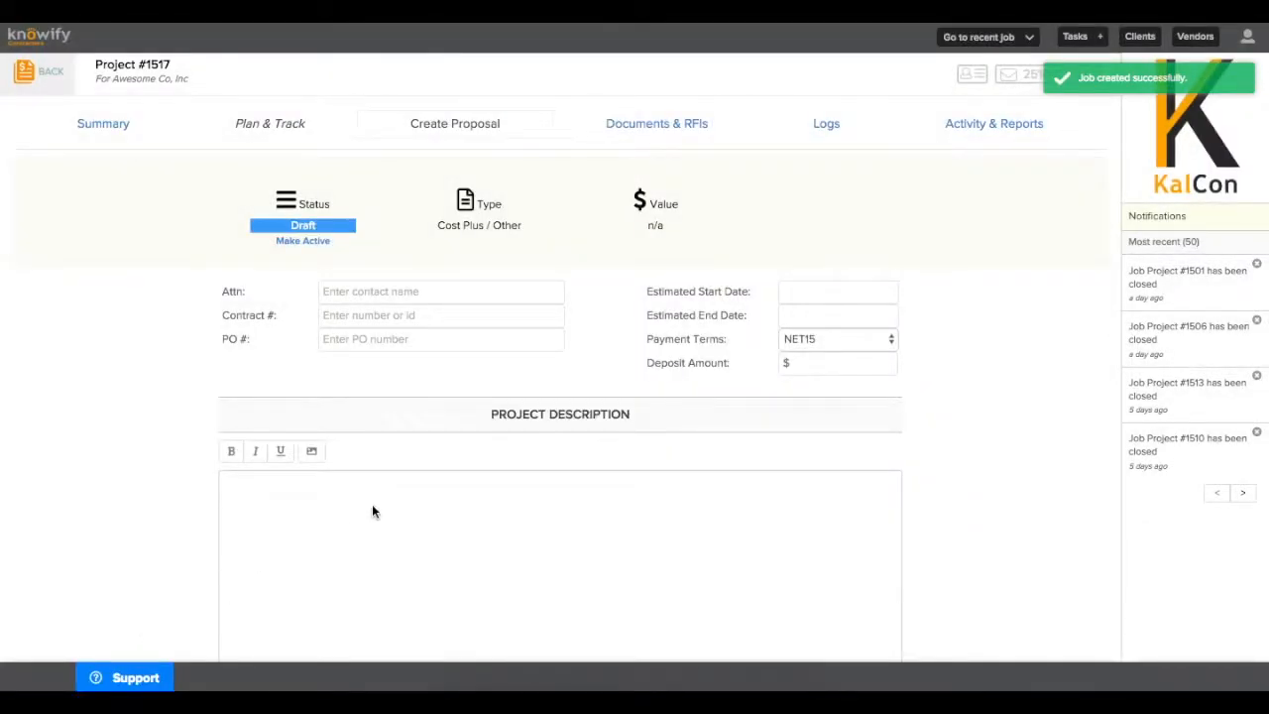
# Enter the proposal's Attn contact and contract number 20828
pyautogui.click(403, 296)
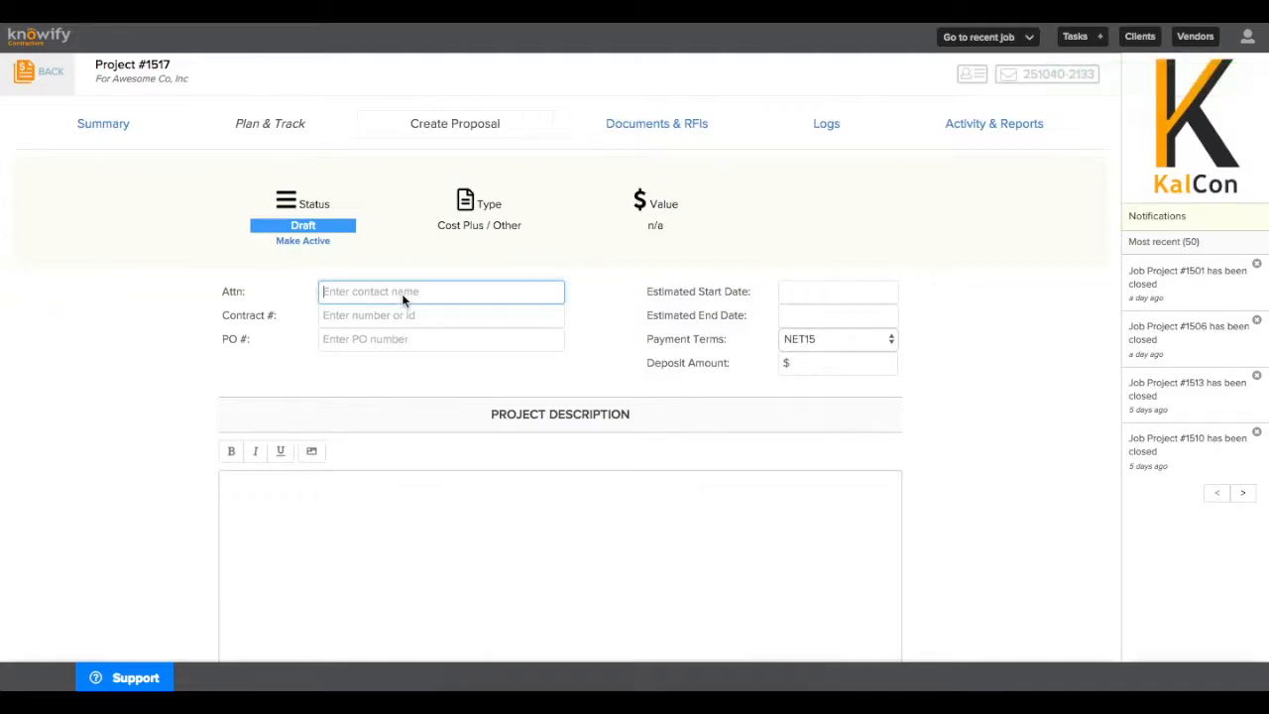
pyautogui.write('John Smith')
pyautogui.click(402, 309)
pyautogui.write('2082')
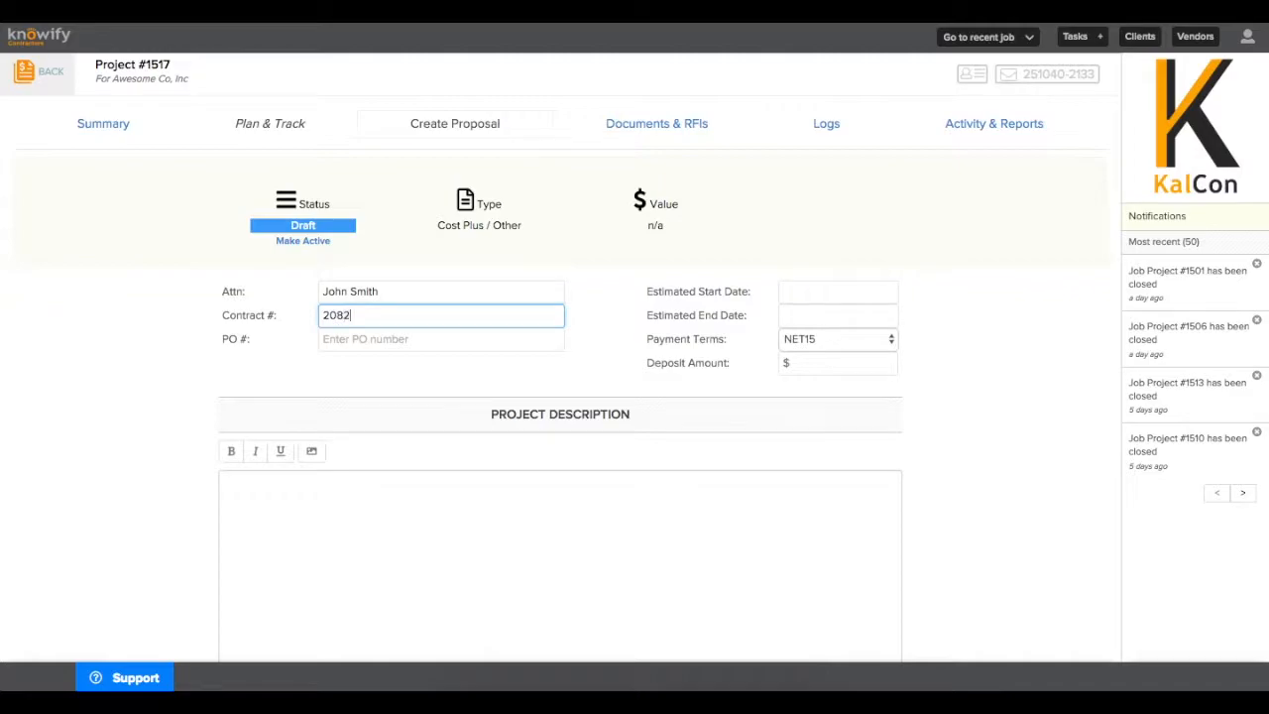
pyautogui.write('8')
pyautogui.click(443, 358)
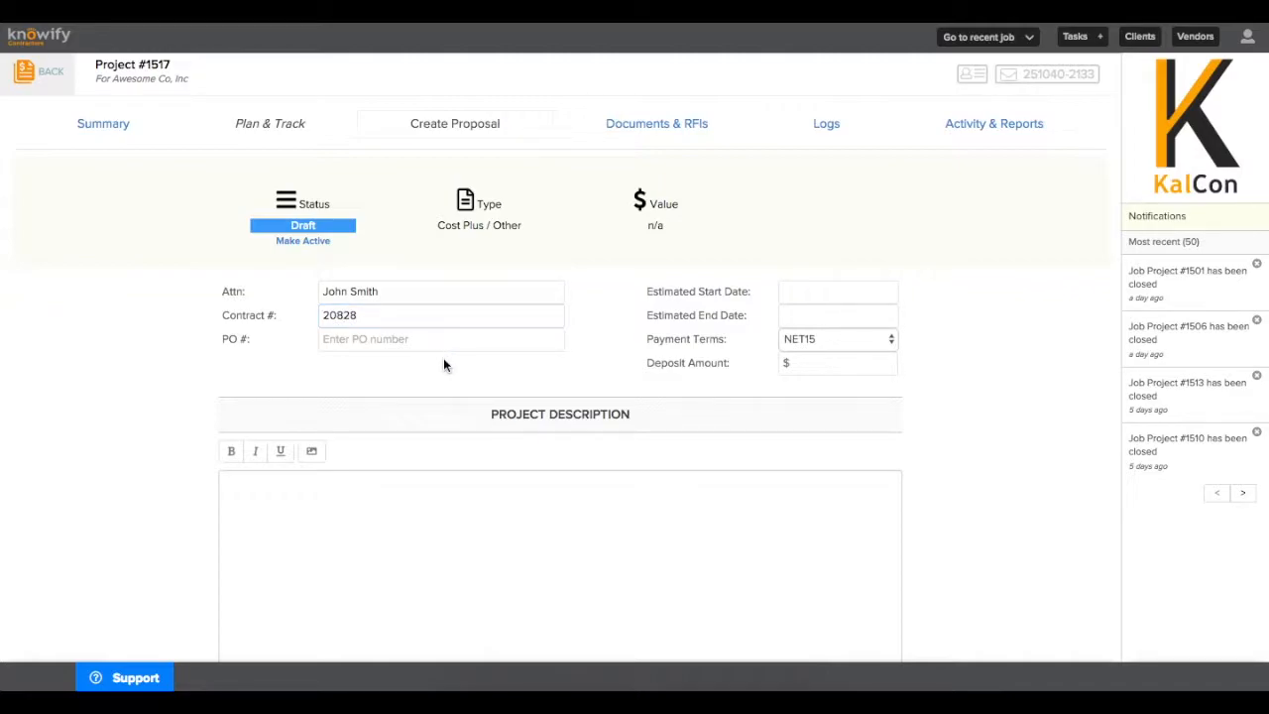
# Set the estimated start date to 12/12/18 and end date to 01/31/19
pyautogui.click(824, 291)
pyautogui.click(693, 313)
pyautogui.click(795, 314)
pyautogui.click(765, 236)
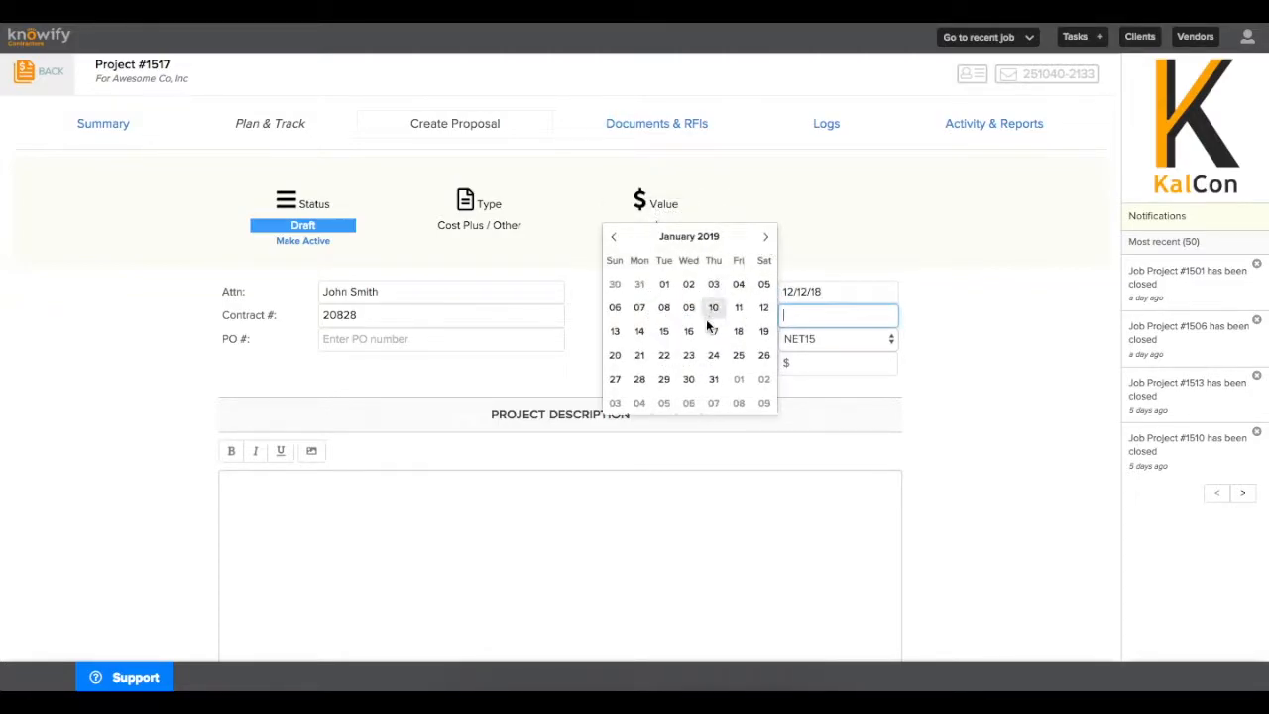
pyautogui.click(713, 379)
# Enter the project description 'This is where you can type the scope of work of the project'
pyautogui.scroll(-5, 712, 381)
pyautogui.click(713, 380)
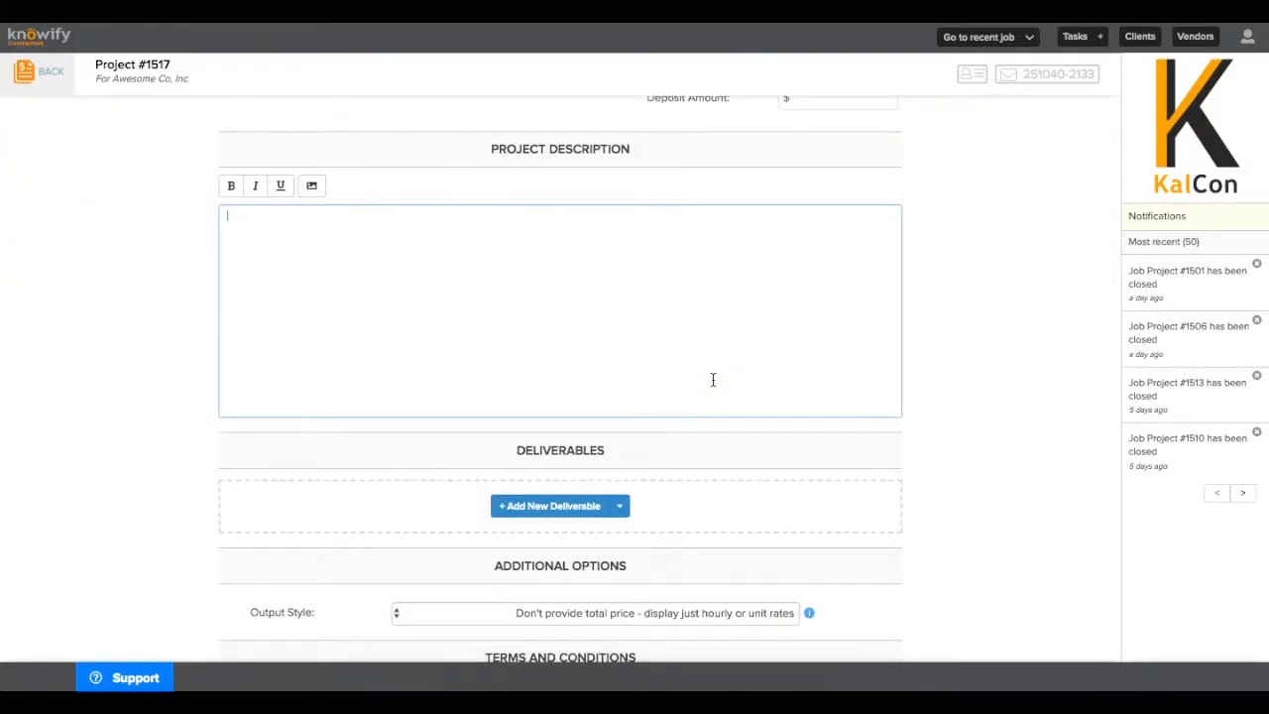
pyautogui.write('This is where you can type the scope of work of the project')
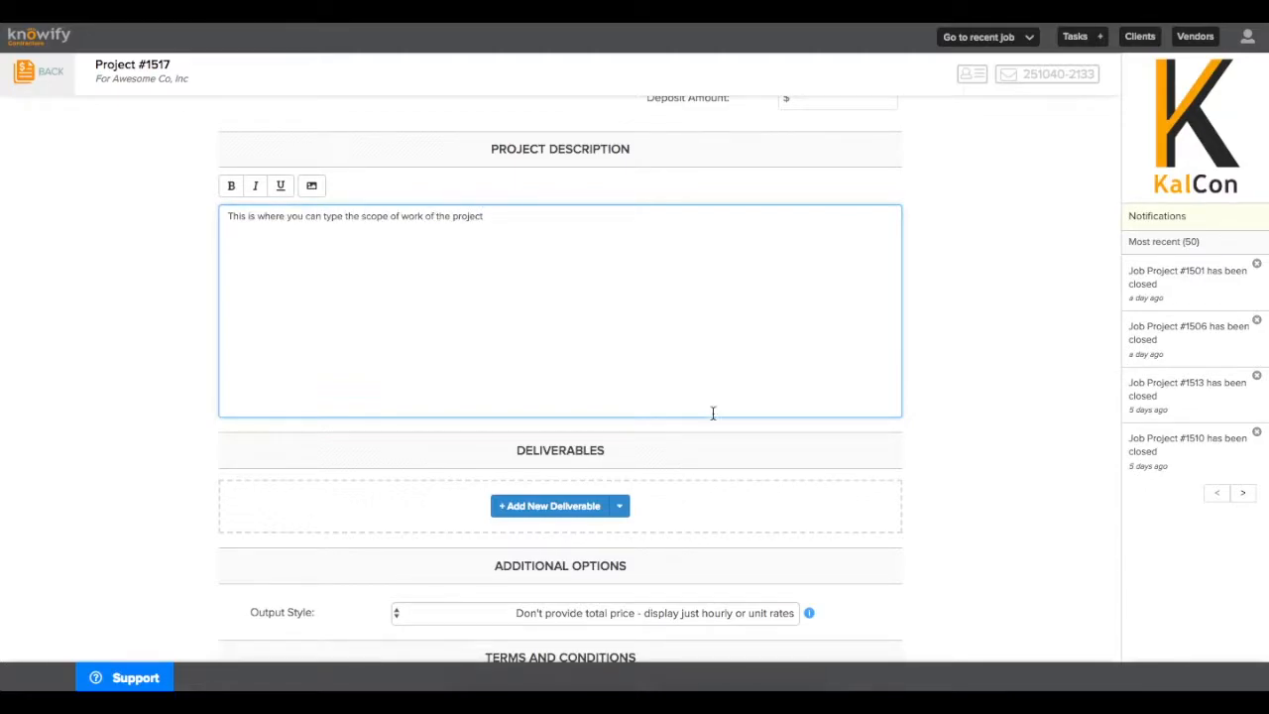
pyautogui.scroll(-3, 725, 445)
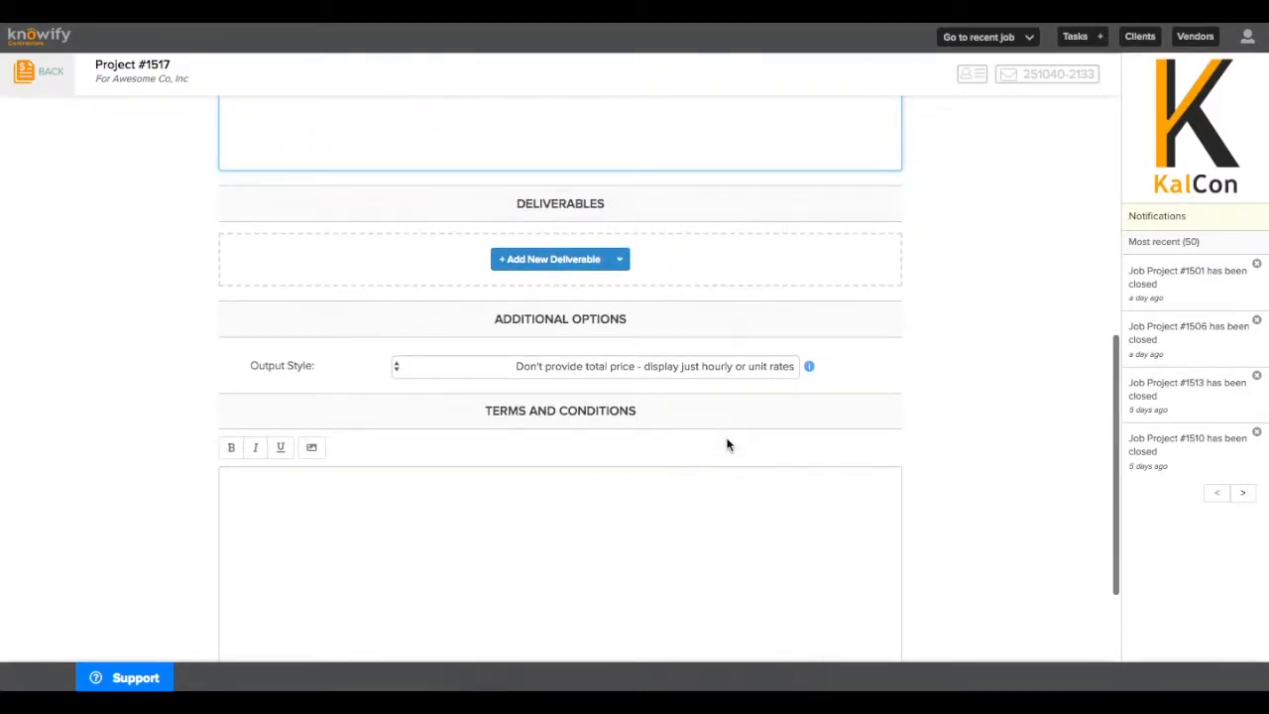
# Add a new Time & Materials deliverable using the Demolition catalog item
pyautogui.click(527, 263)
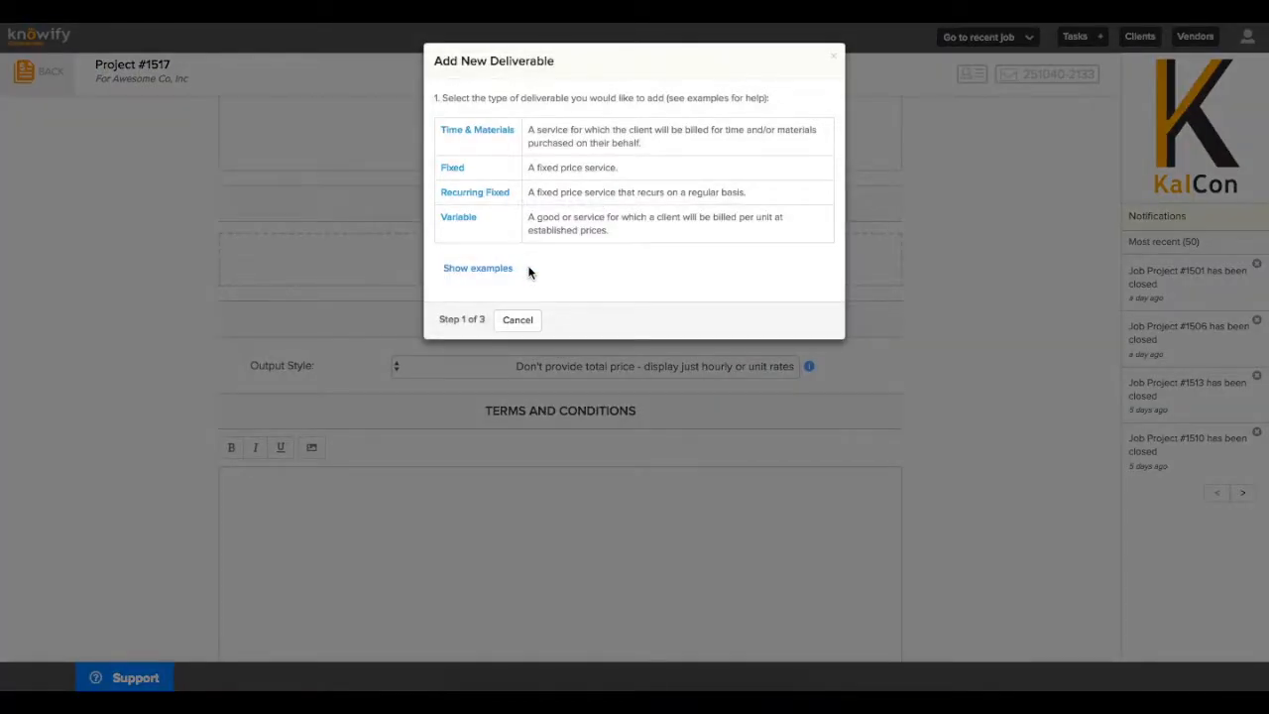
pyautogui.click(482, 143)
pyautogui.click(493, 115)
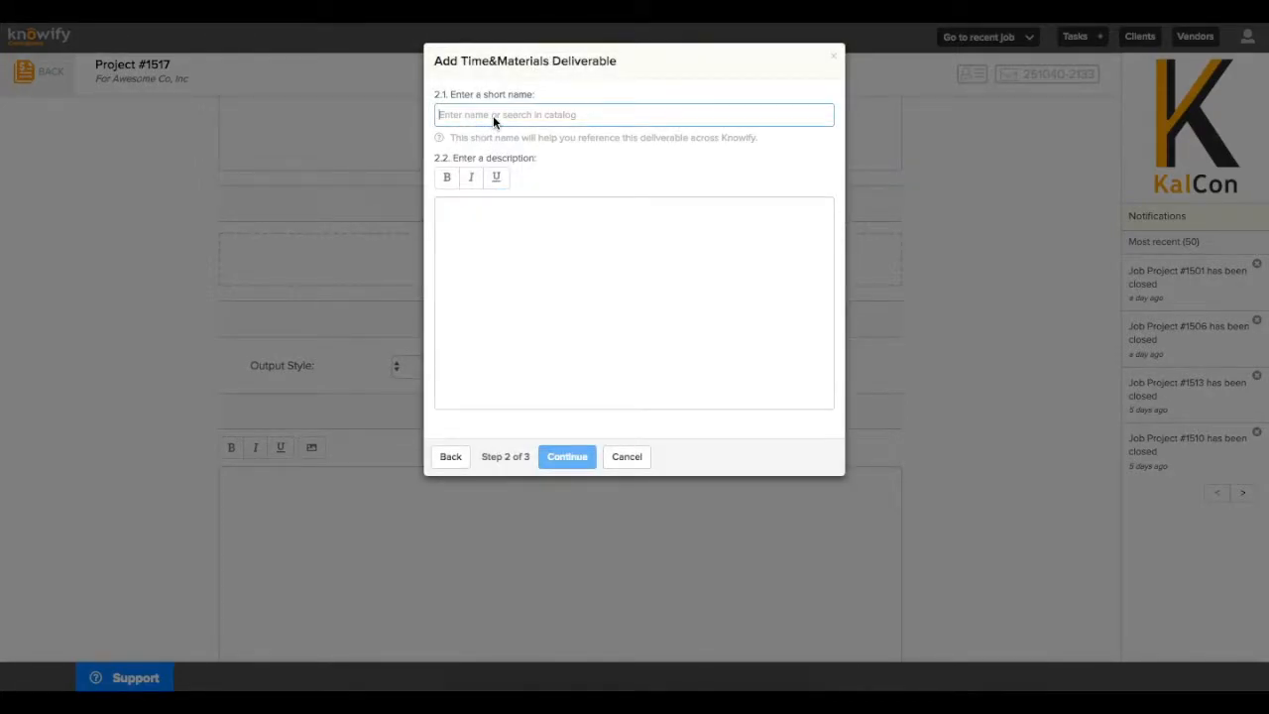
pyautogui.write('Demolition')
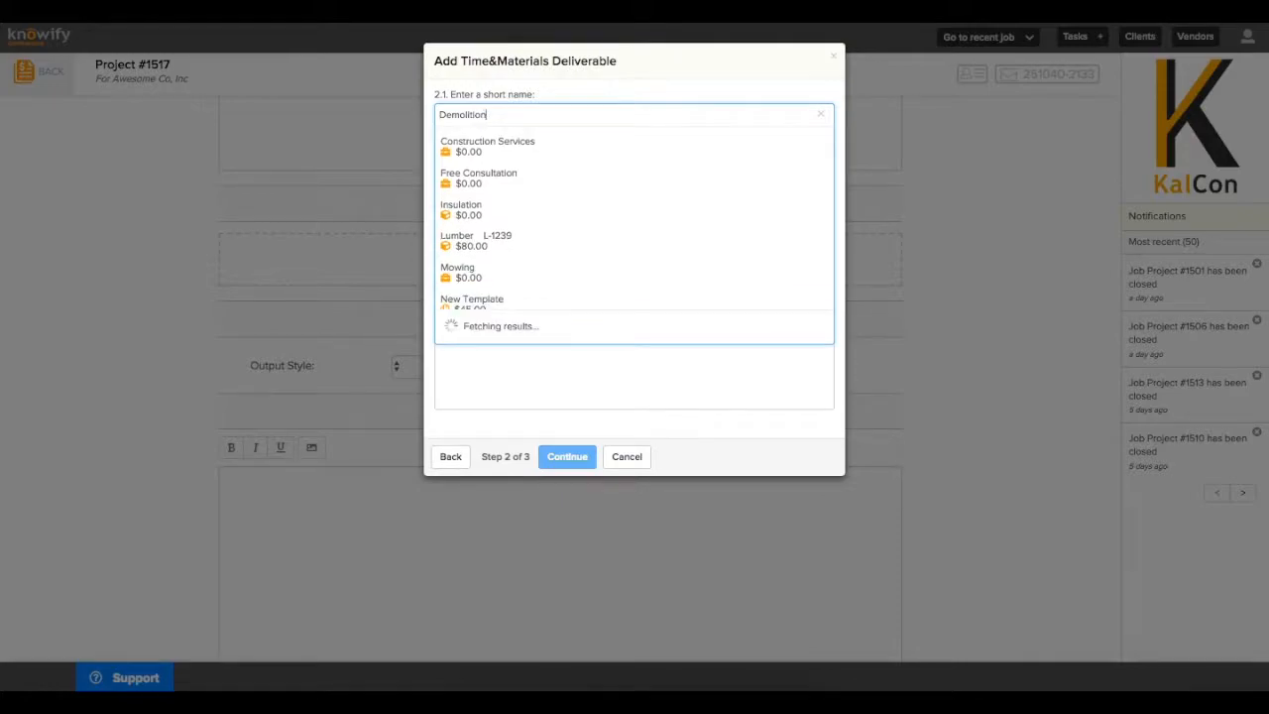
pyautogui.click(509, 149)
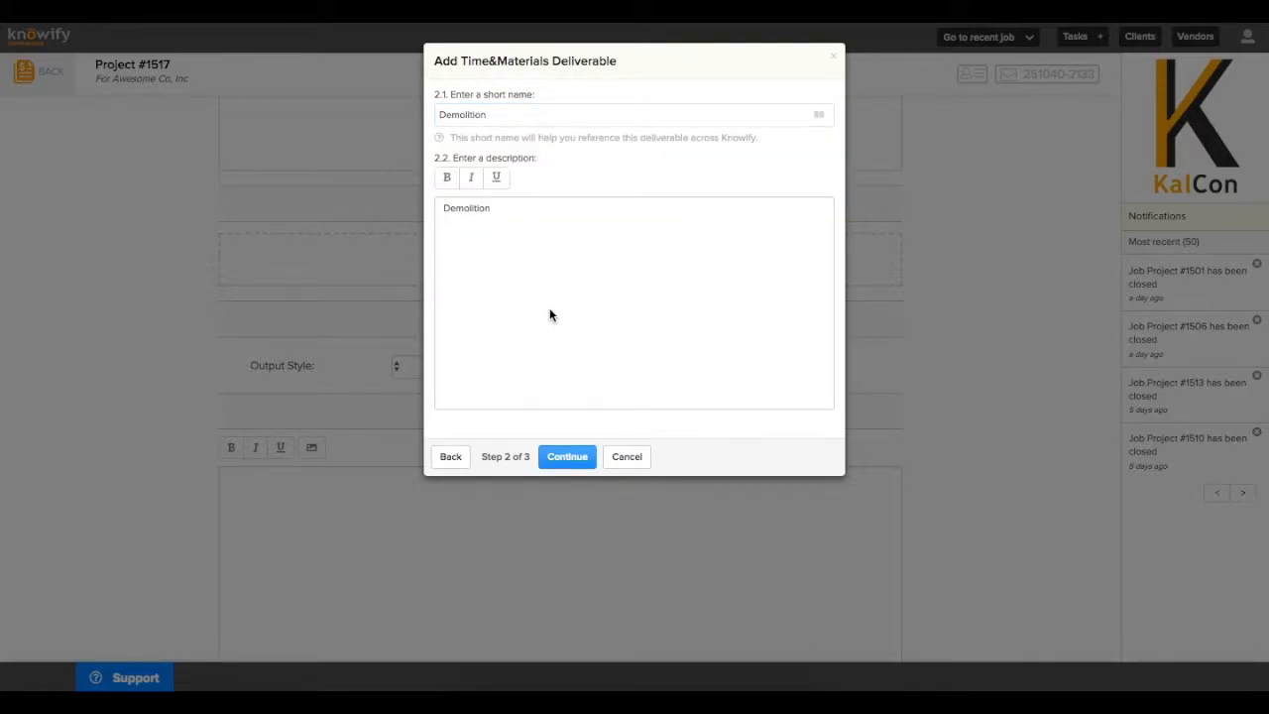
pyautogui.click(566, 458)
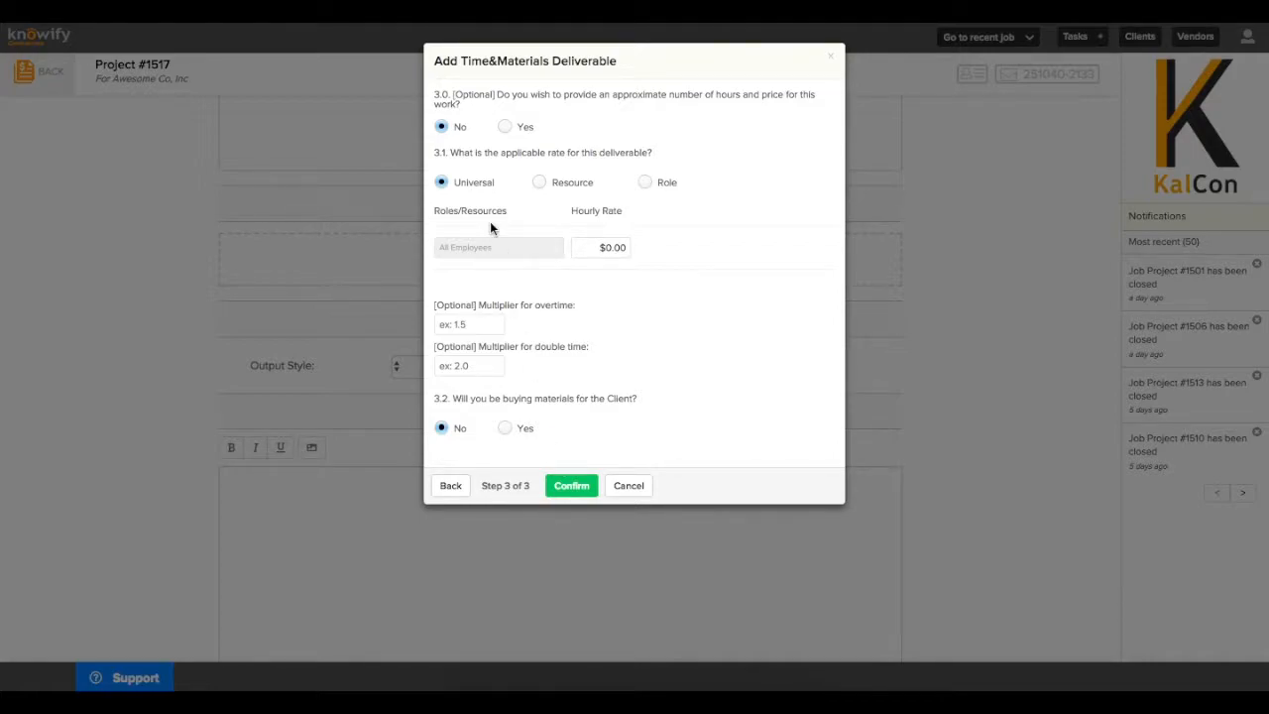
# Leave out the hours and price estimate and set a universal hourly rate of $70.00
pyautogui.click(506, 126)
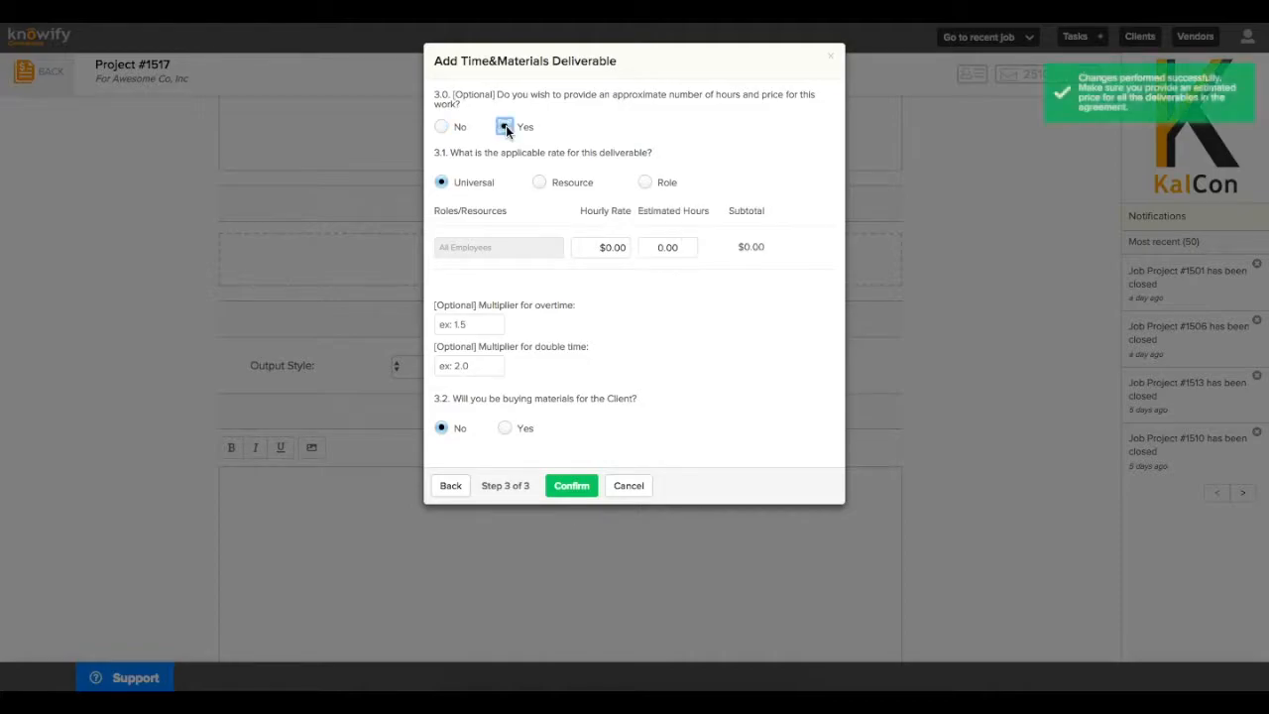
pyautogui.click(441, 127)
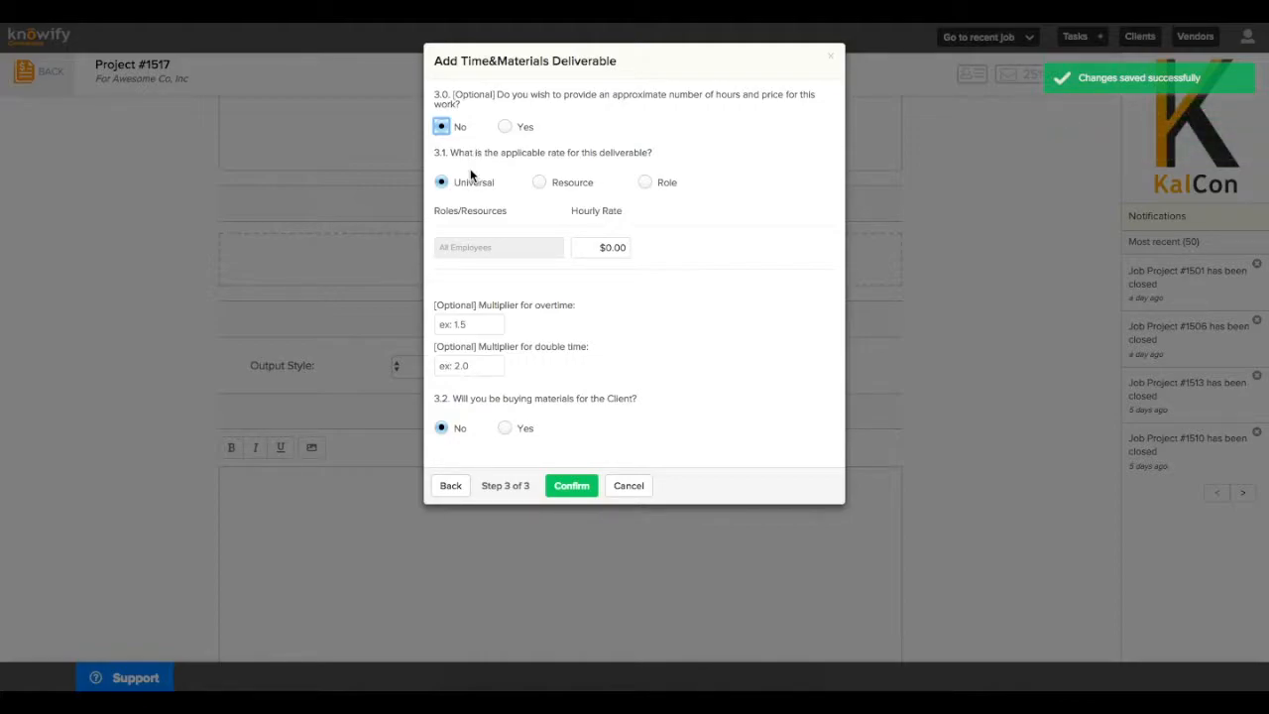
pyautogui.moveTo(491, 190); pyautogui.dragTo(445, 189)
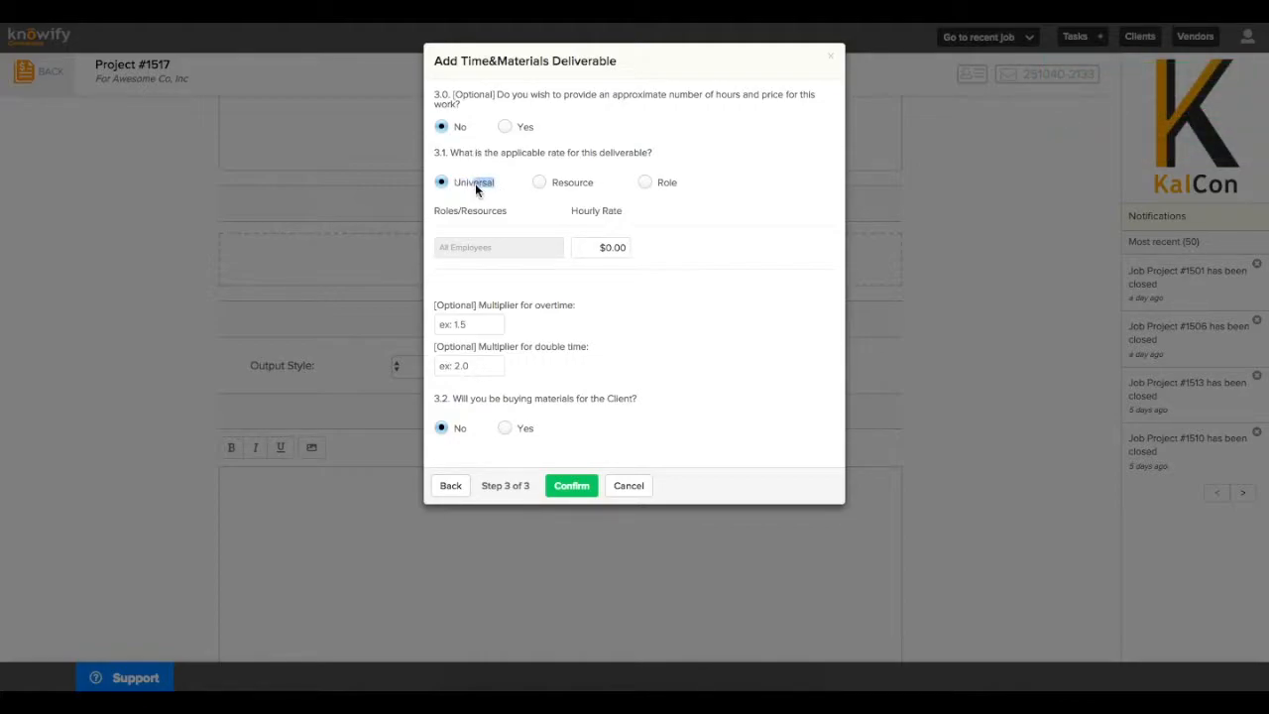
pyautogui.click(626, 249)
pyautogui.write('70')
pyautogui.click(657, 258)
# Try per-resource rates, adding two resource rate rows
pyautogui.click(553, 180)
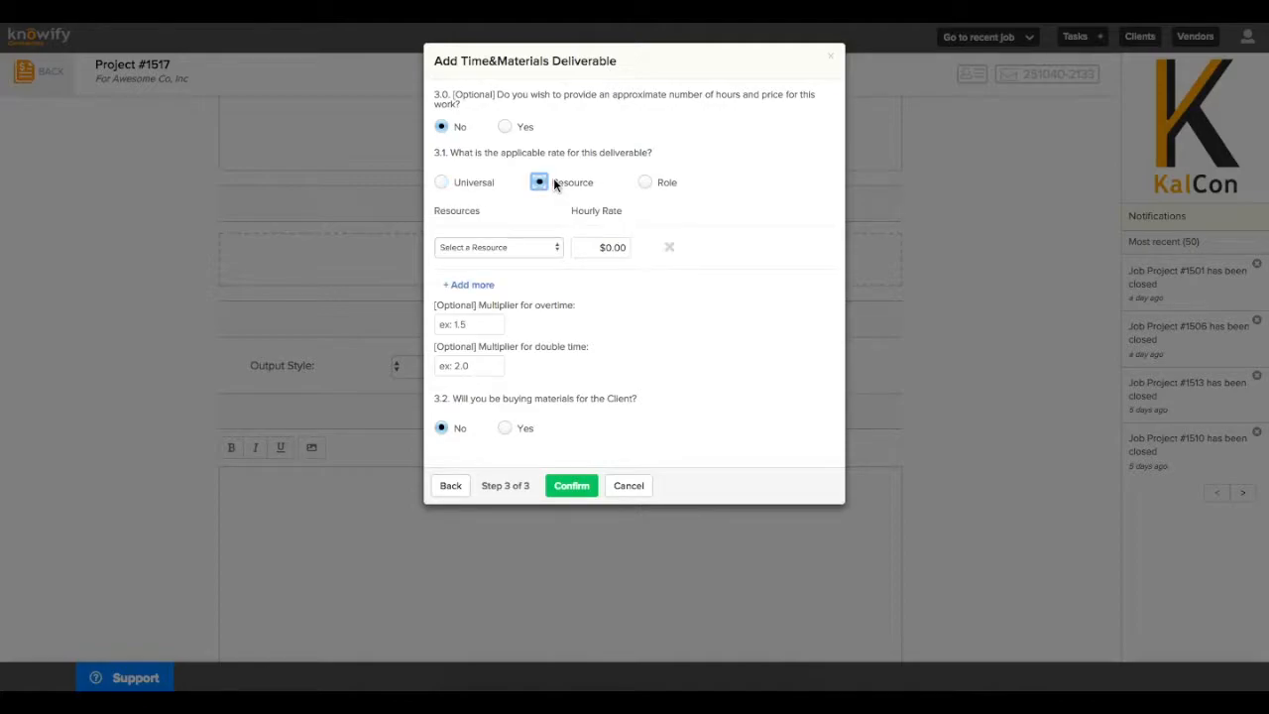
pyautogui.click(541, 248)
pyautogui.click(541, 255)
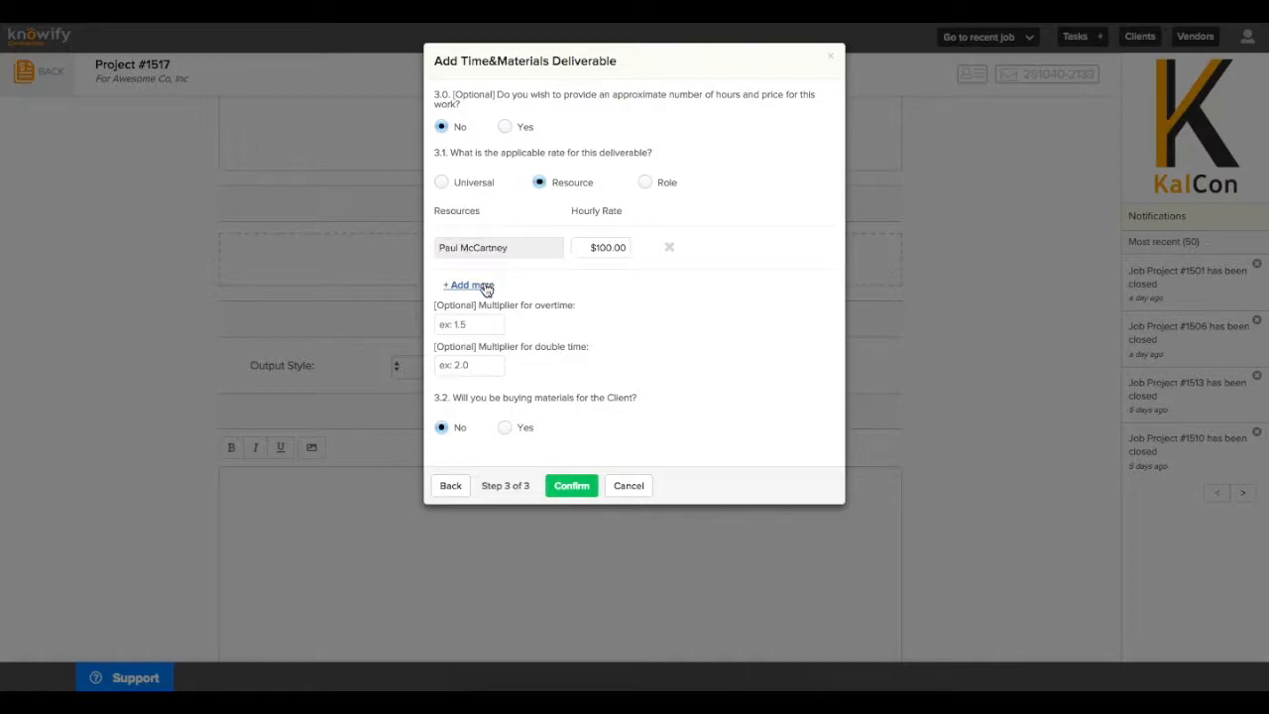
pyautogui.click(482, 284)
pyautogui.click(484, 287)
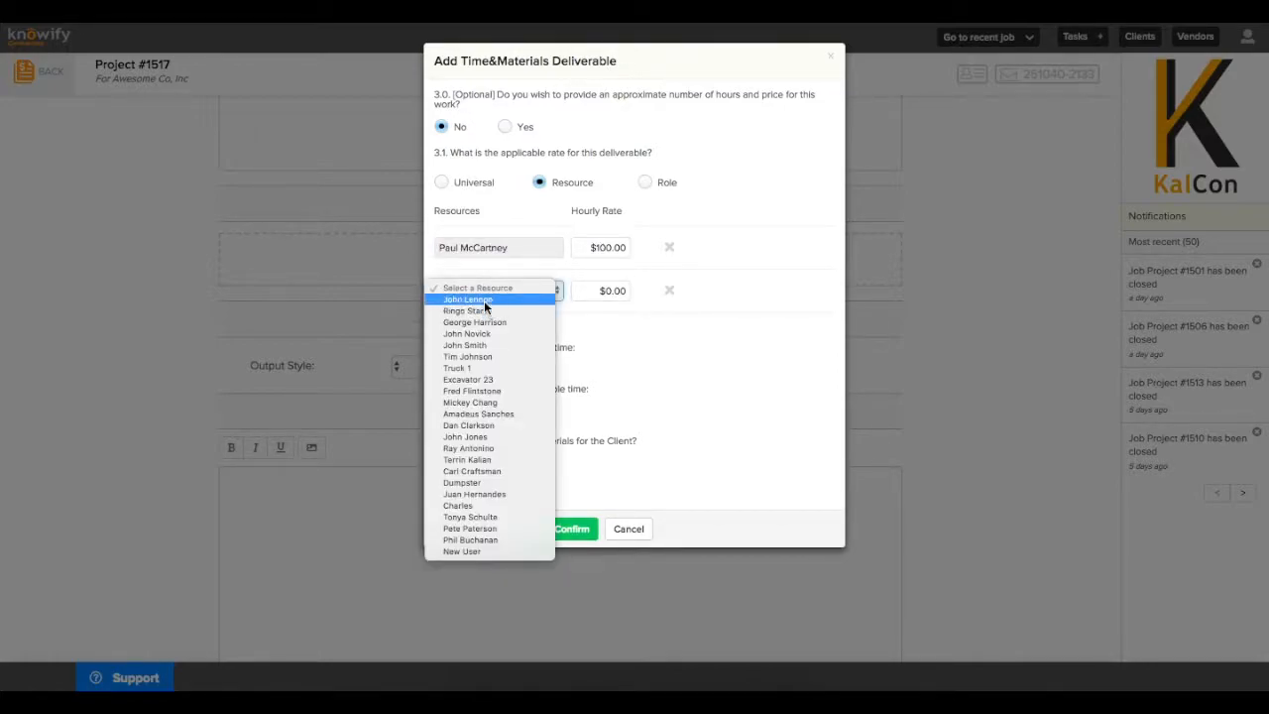
pyautogui.click(483, 299)
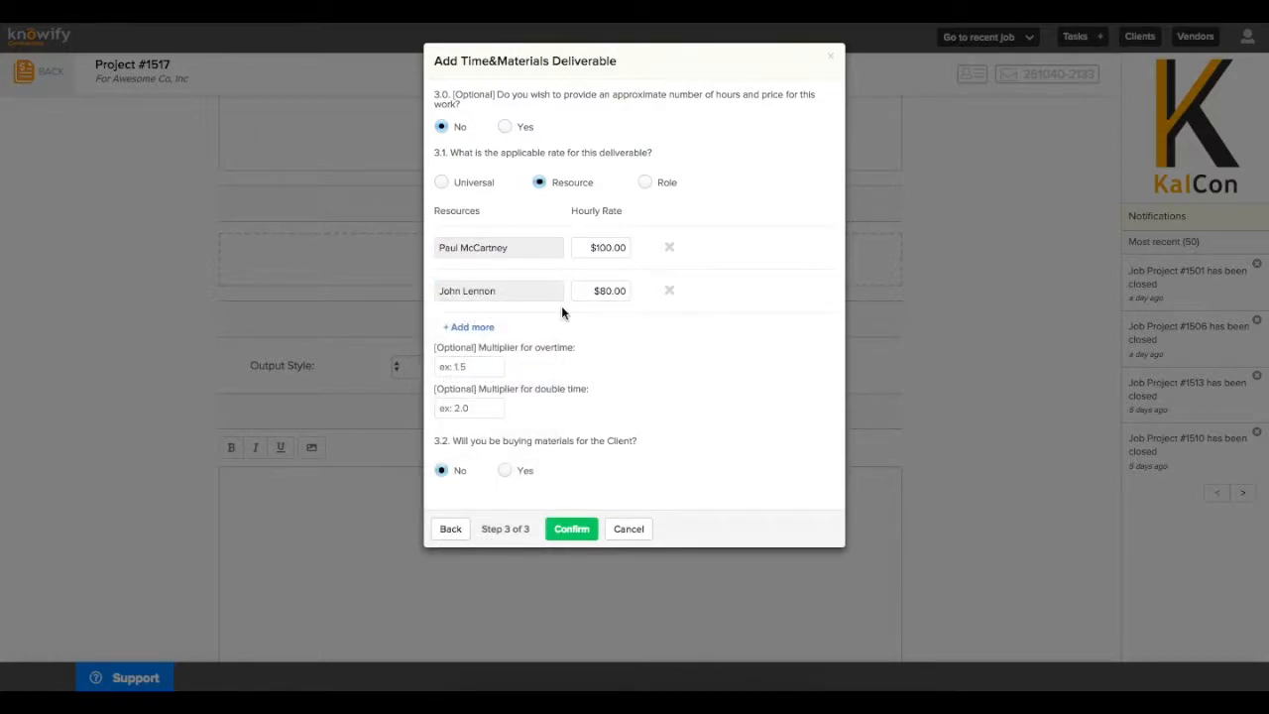
# Bill by role instead, with Foreman at $110 and Laborer at $90 per hour
pyautogui.click(657, 181)
pyautogui.click(535, 256)
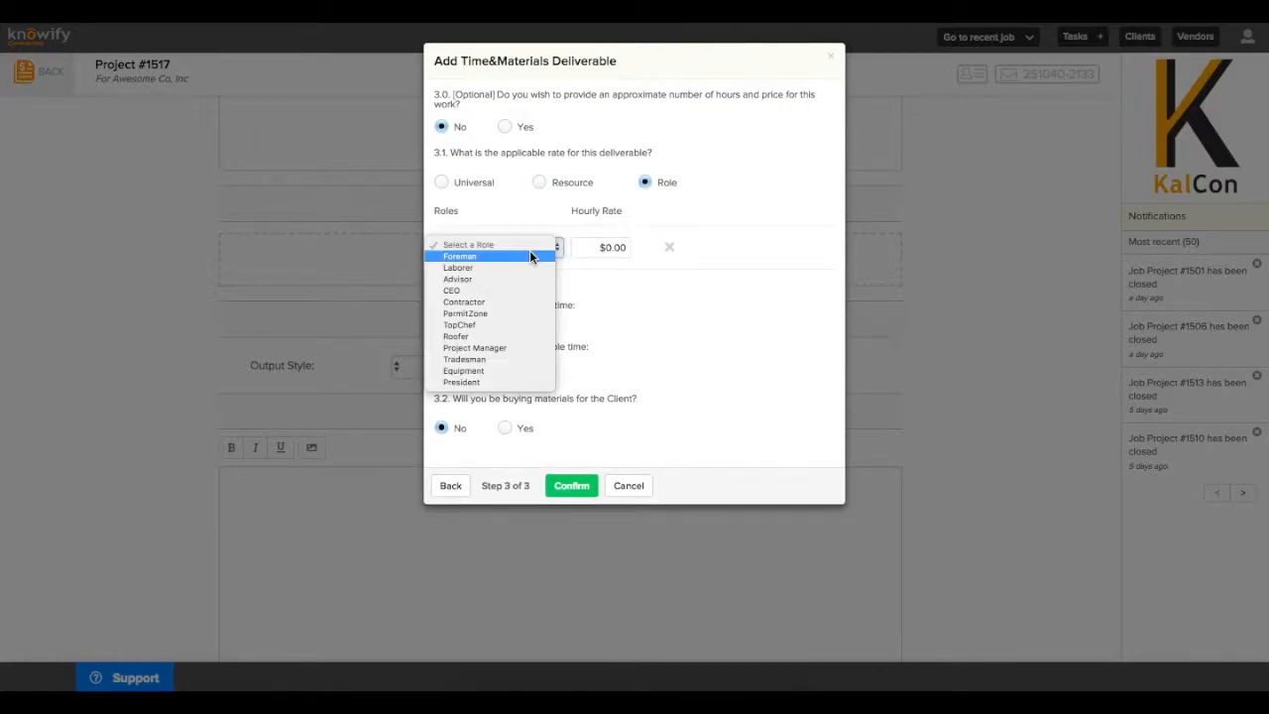
pyautogui.click(528, 255)
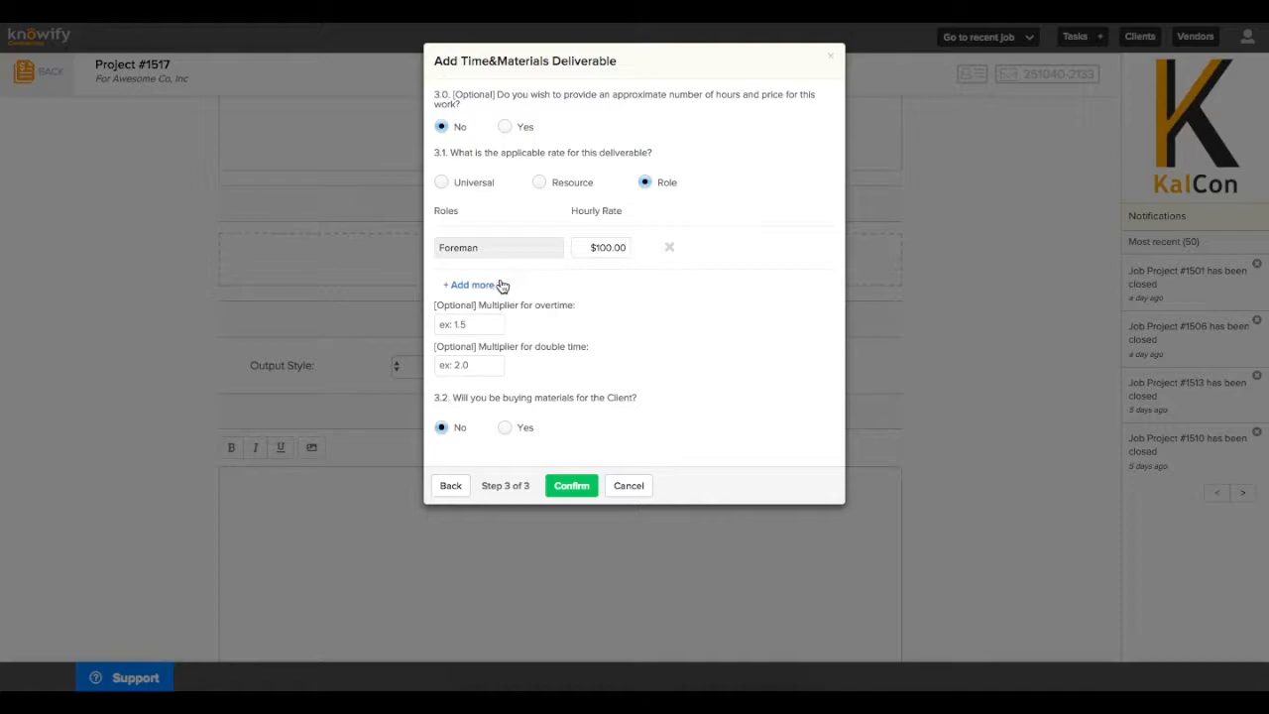
pyautogui.click(496, 285)
pyautogui.click(495, 285)
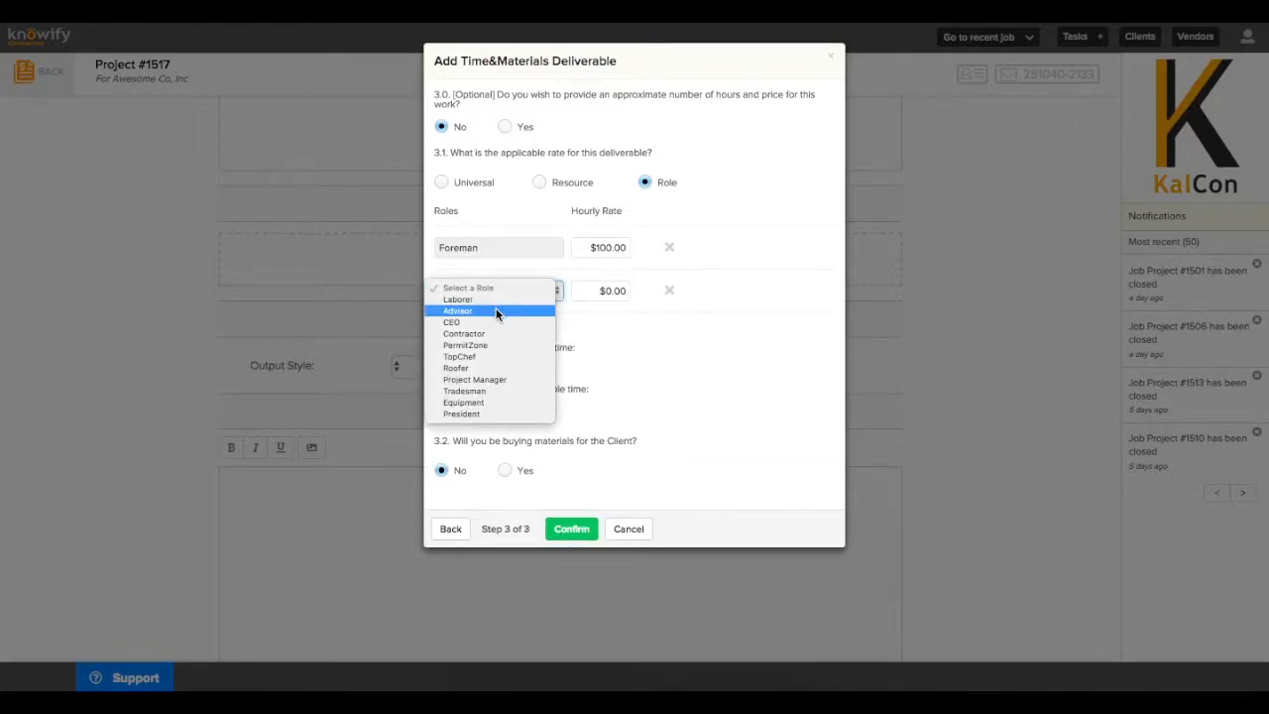
pyautogui.click(492, 301)
pyautogui.click(605, 289)
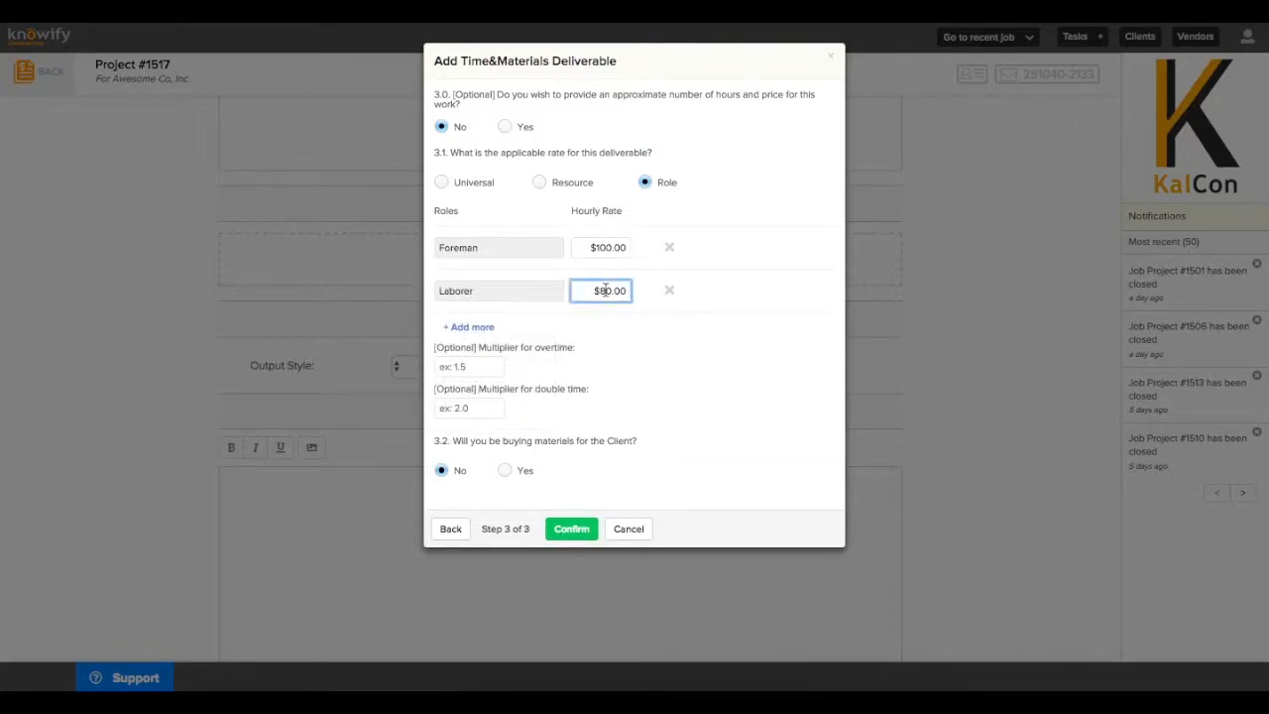
pyautogui.press('BackSpace')
pyautogui.write('9')
pyautogui.click(603, 247)
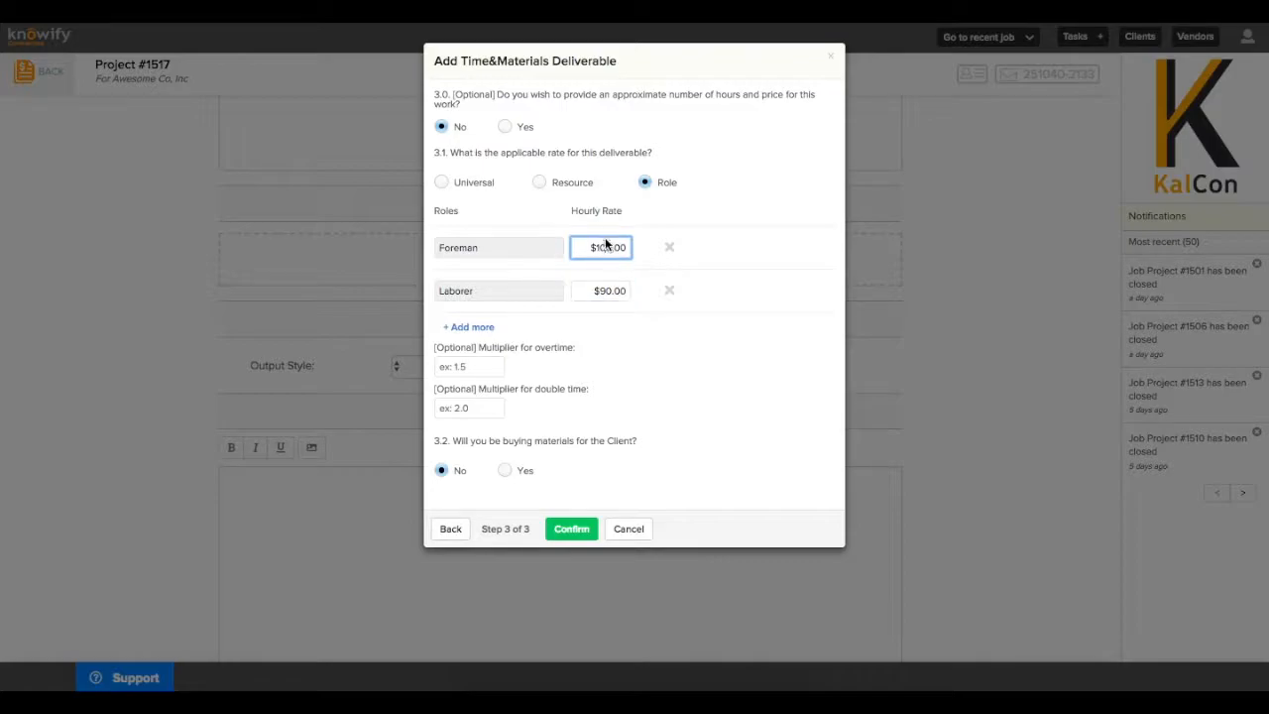
pyautogui.press('BackSpace')
pyautogui.write('1')
pyautogui.click(617, 357)
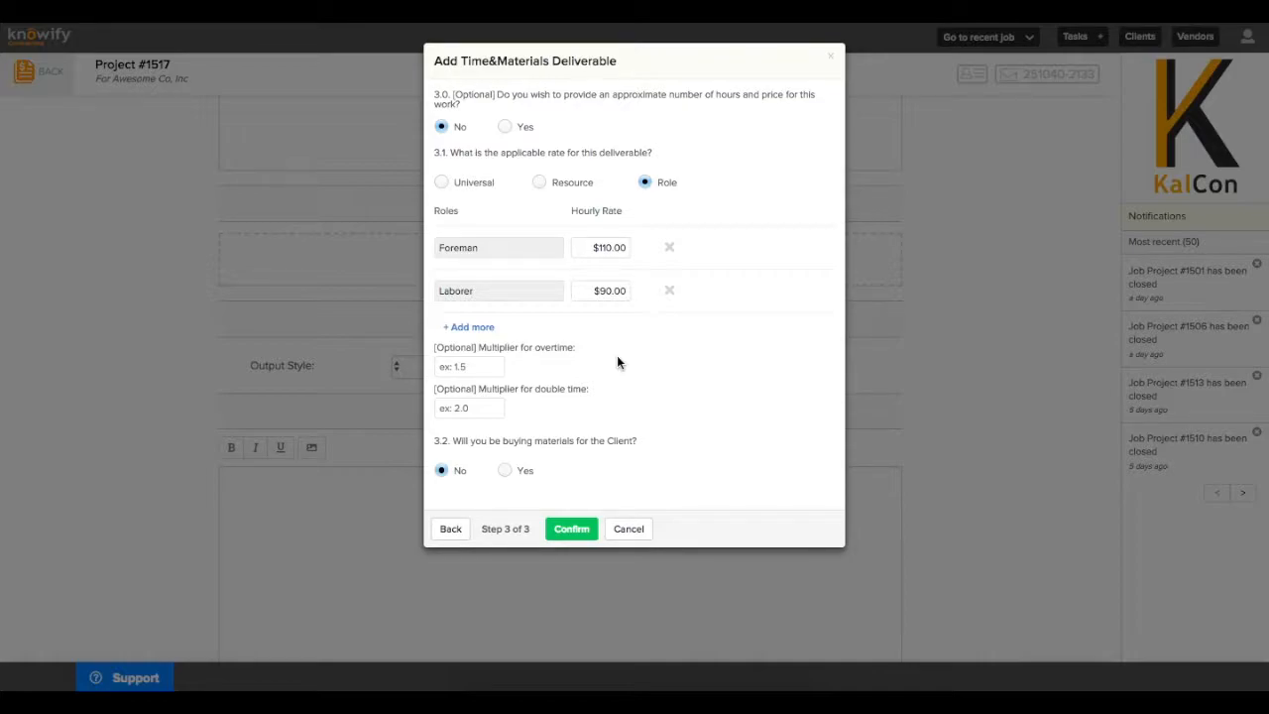
# Mark materials as bought for the client with 50% markup and confirm the Demolition deliverable
pyautogui.click(505, 471)
pyautogui.click(686, 474)
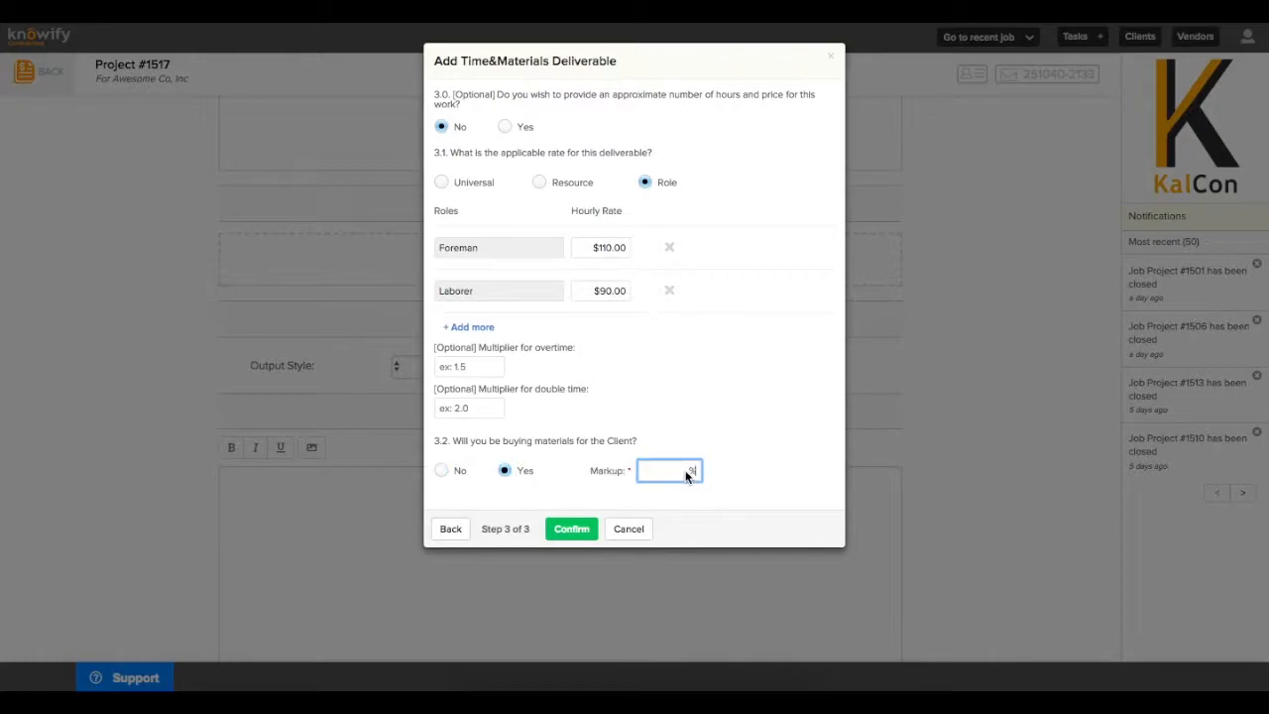
pyautogui.write('50')
pyautogui.click(692, 451)
pyautogui.click(571, 528)
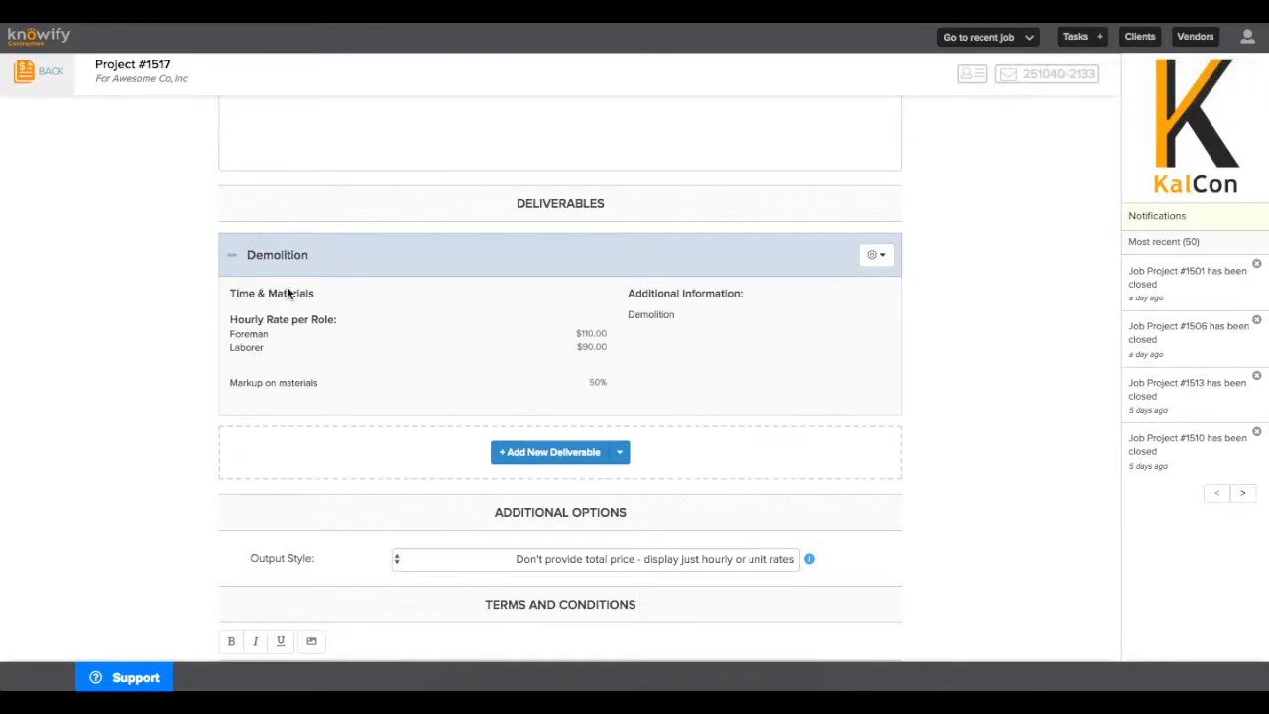
# Add a Time & Materials deliverable named Installation, described 'installation of cabinets'
pyautogui.click(527, 452)
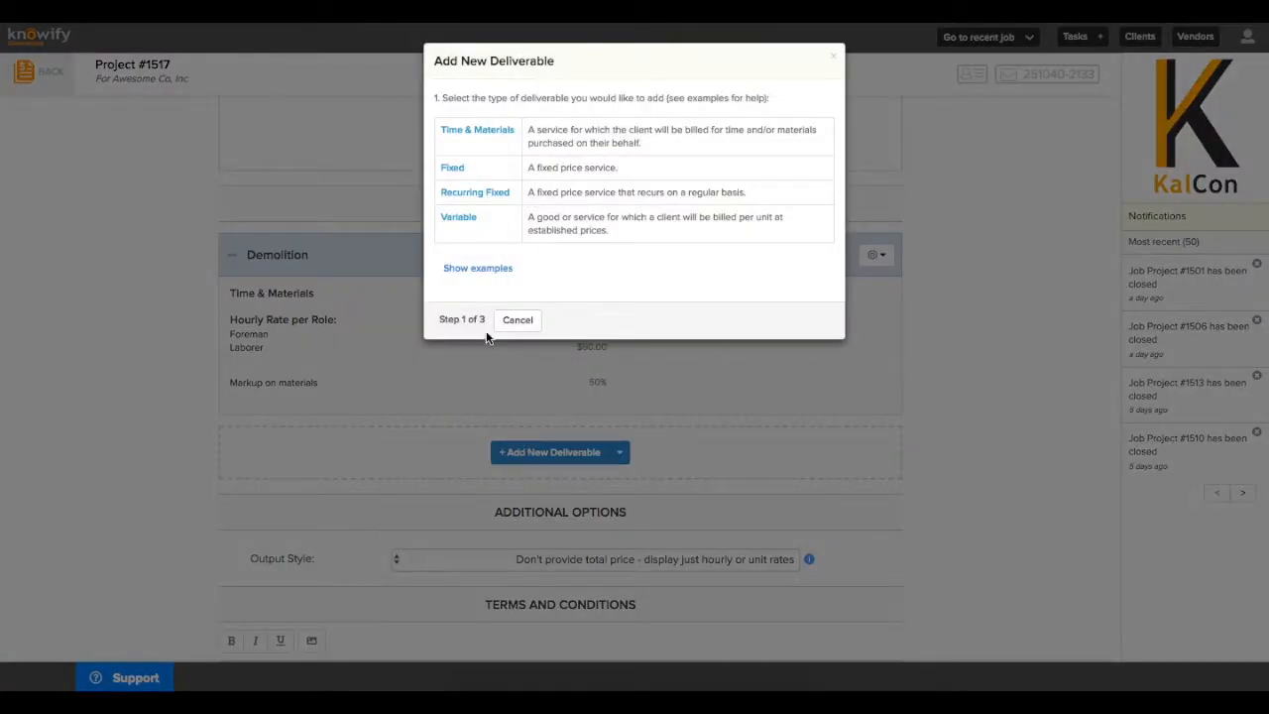
pyautogui.click(499, 140)
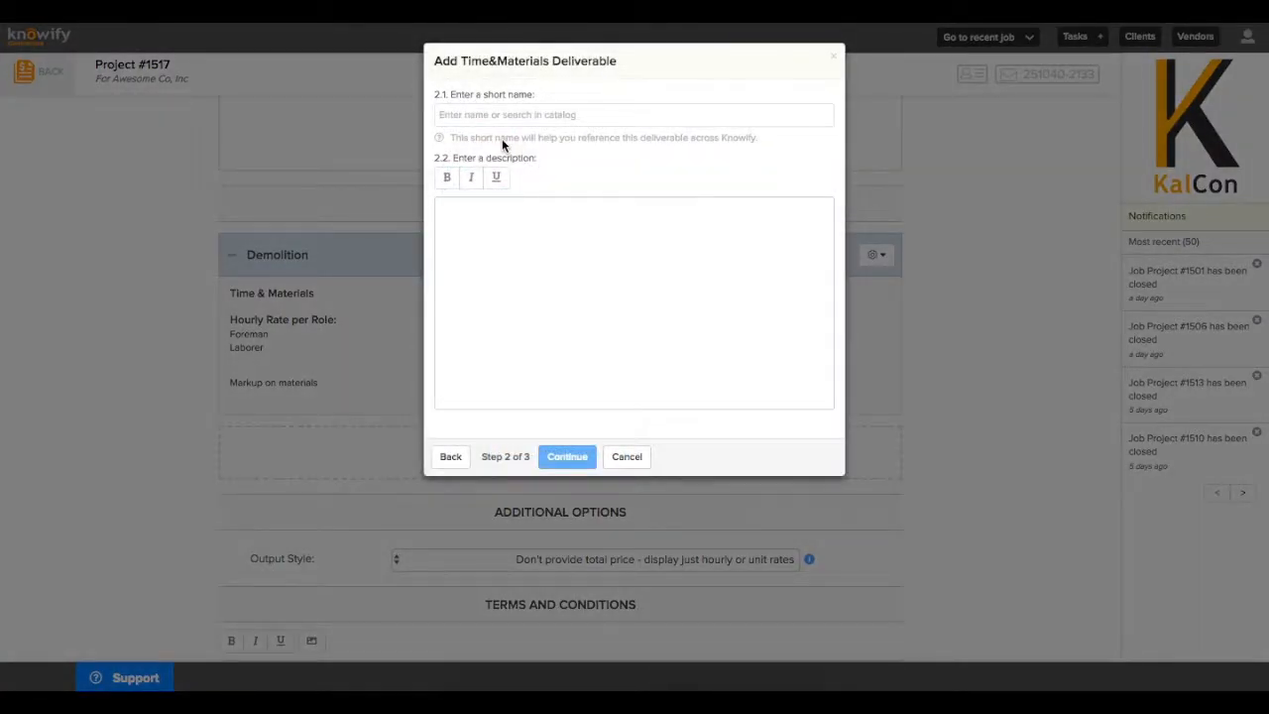
pyautogui.click(498, 117)
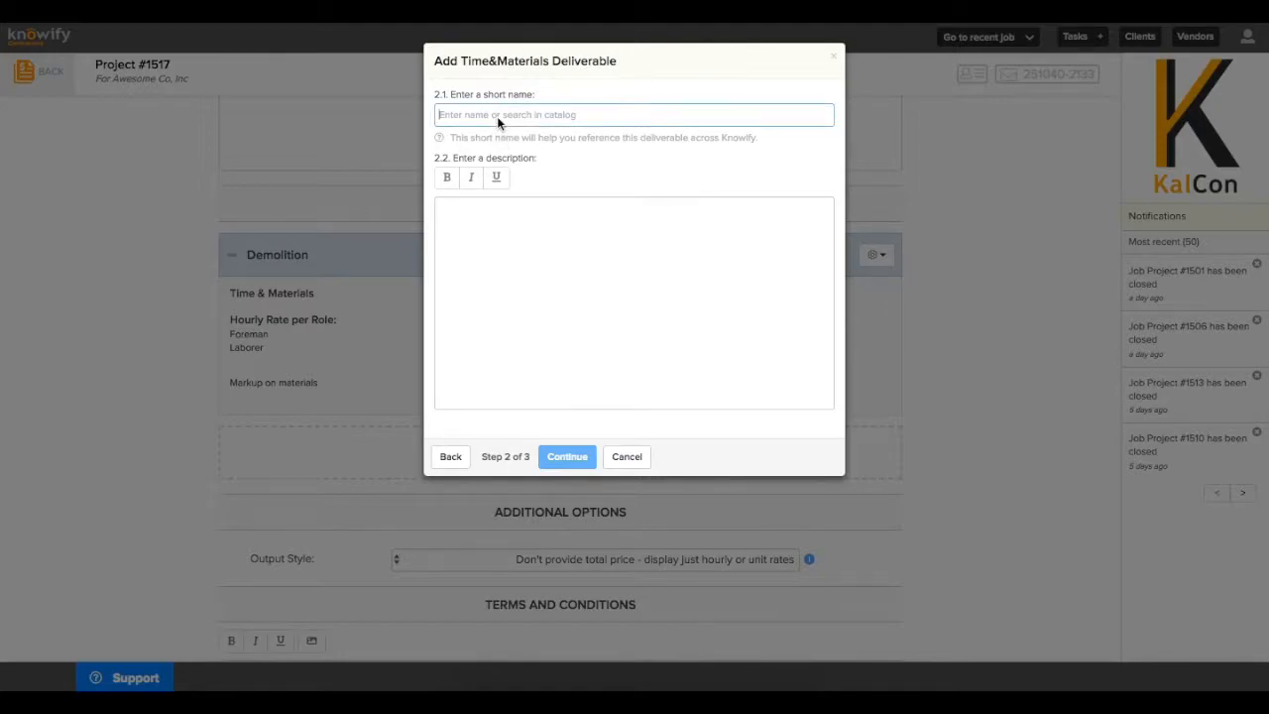
pyautogui.write('Installation')
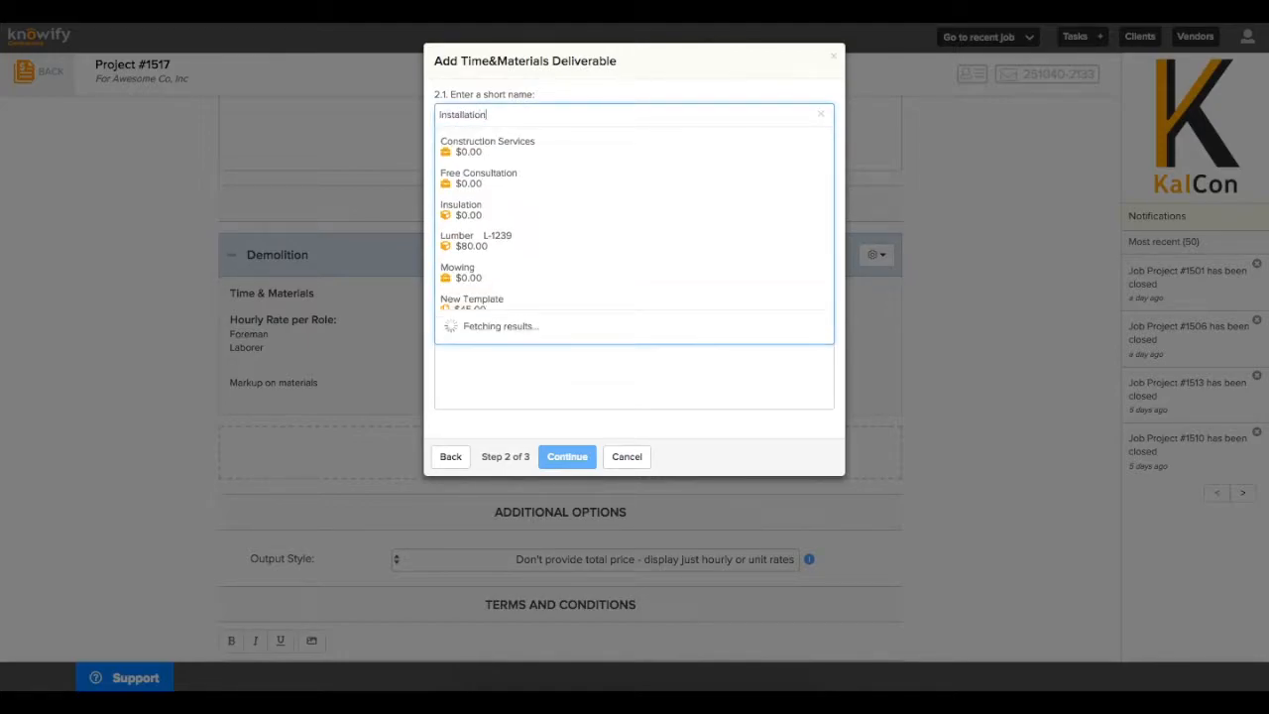
pyautogui.press('Tab')
pyautogui.write('installation of cabinets')
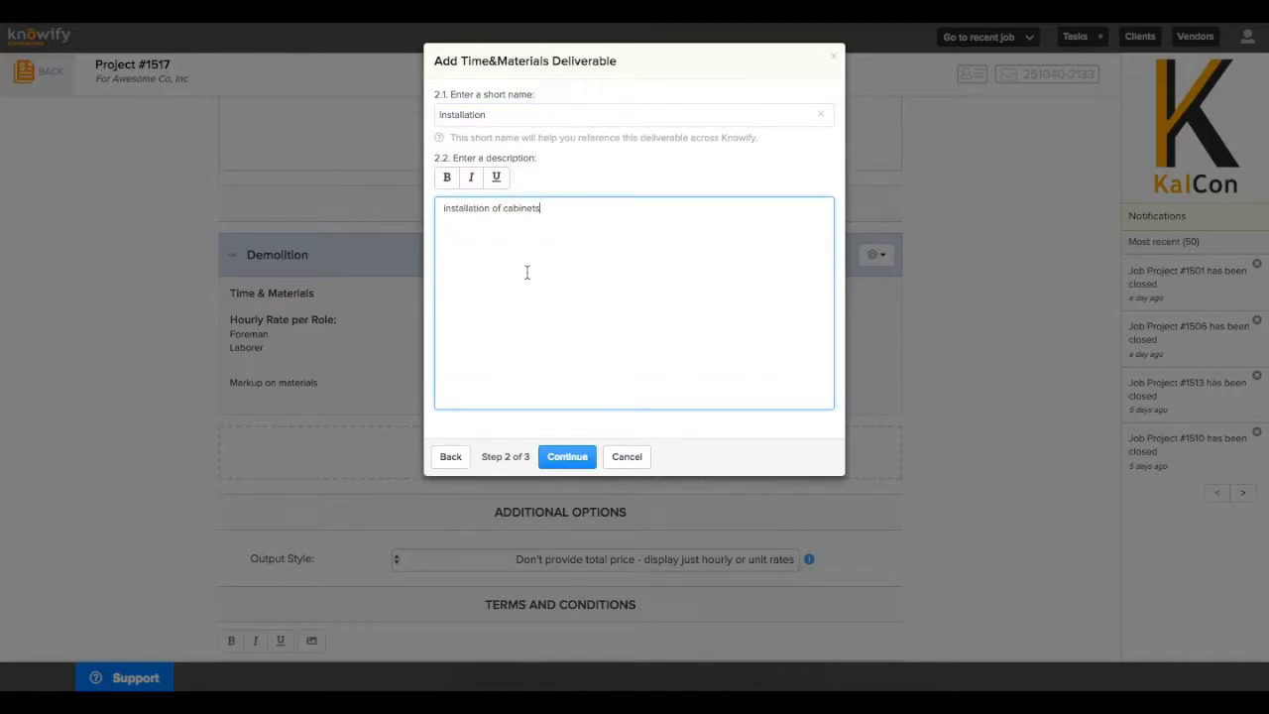
pyautogui.click(553, 455)
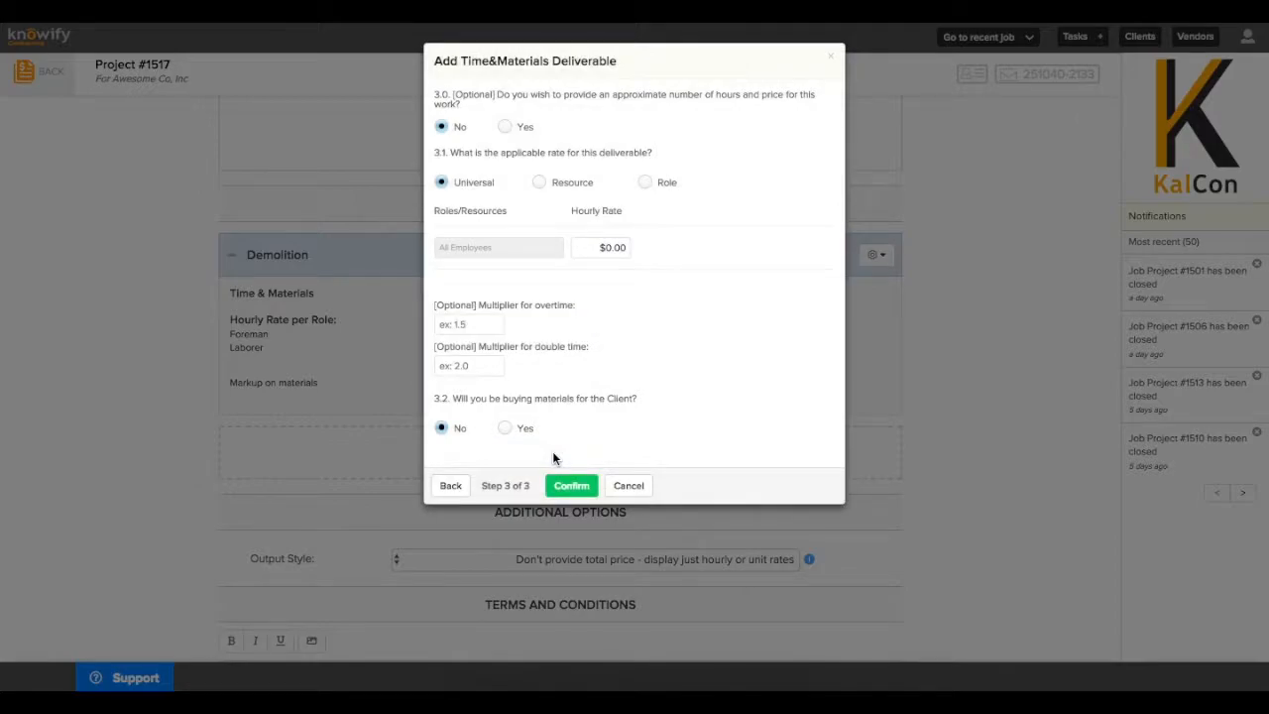
# Give Installation a $100 universal hourly rate and 20% materials markup, then confirm it
pyautogui.click(617, 250)
pyautogui.write('100')
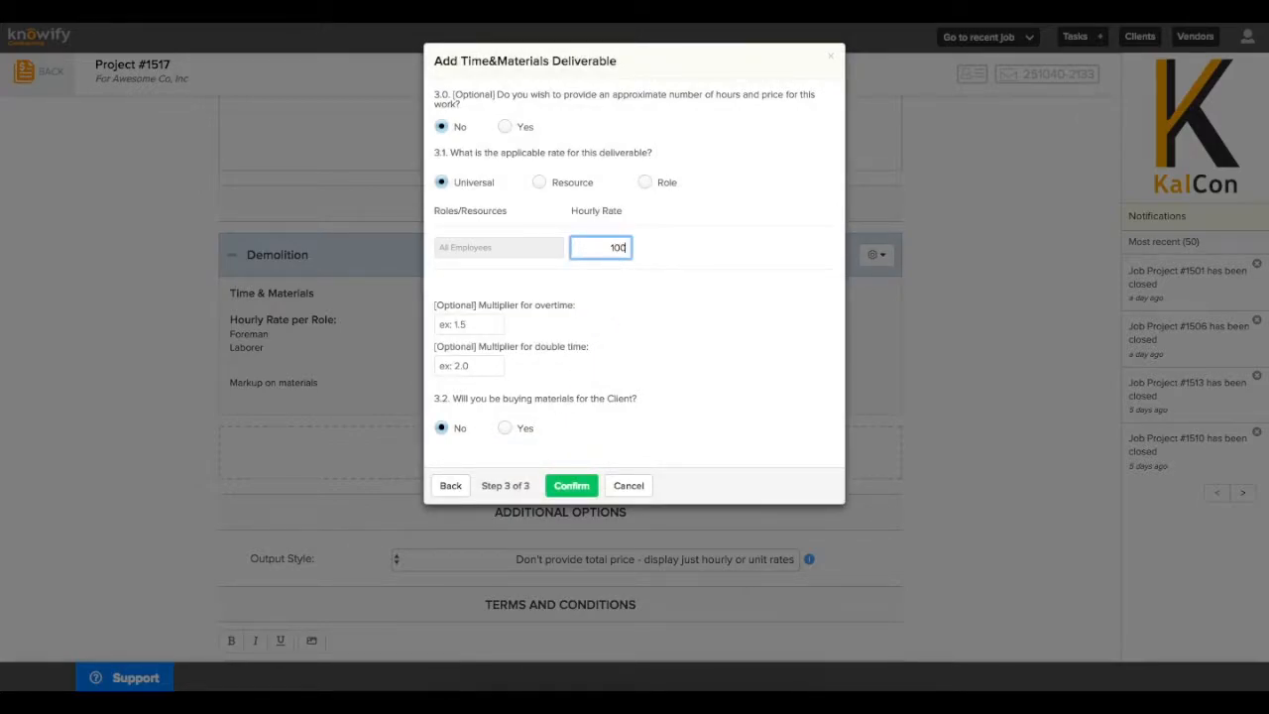
pyautogui.click(620, 296)
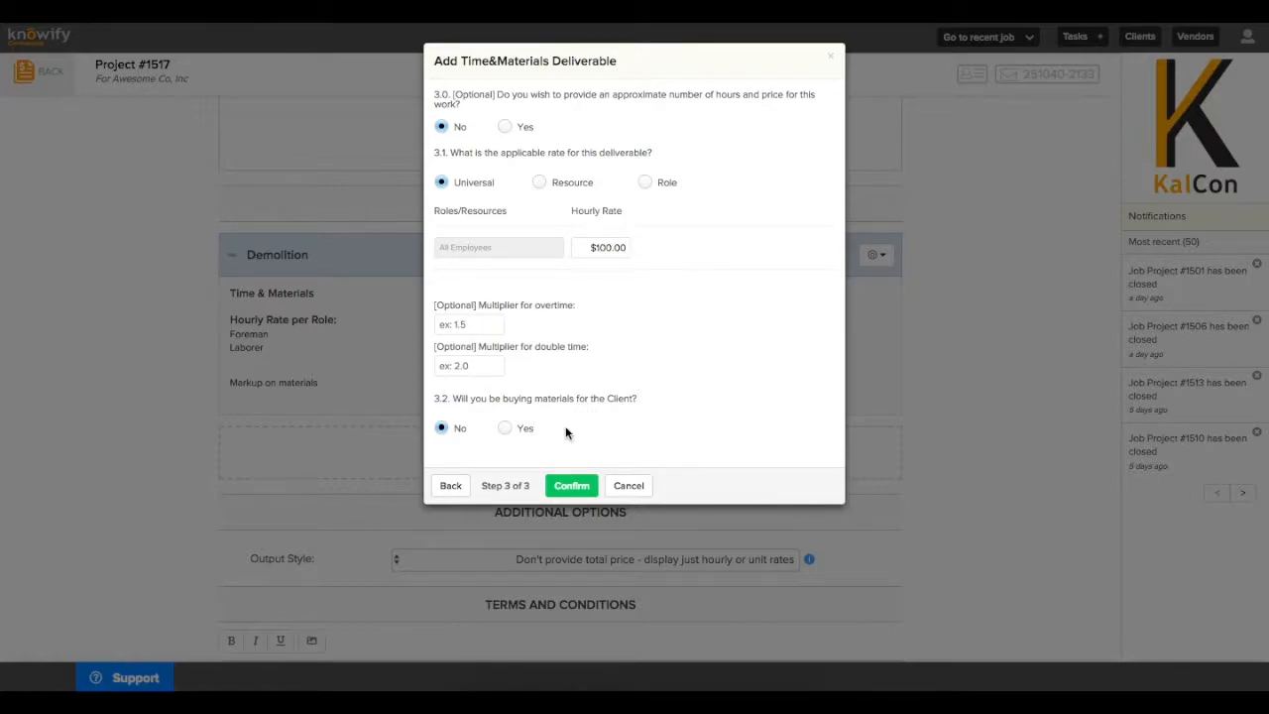
pyautogui.click(507, 428)
pyautogui.click(666, 429)
pyautogui.write('20')
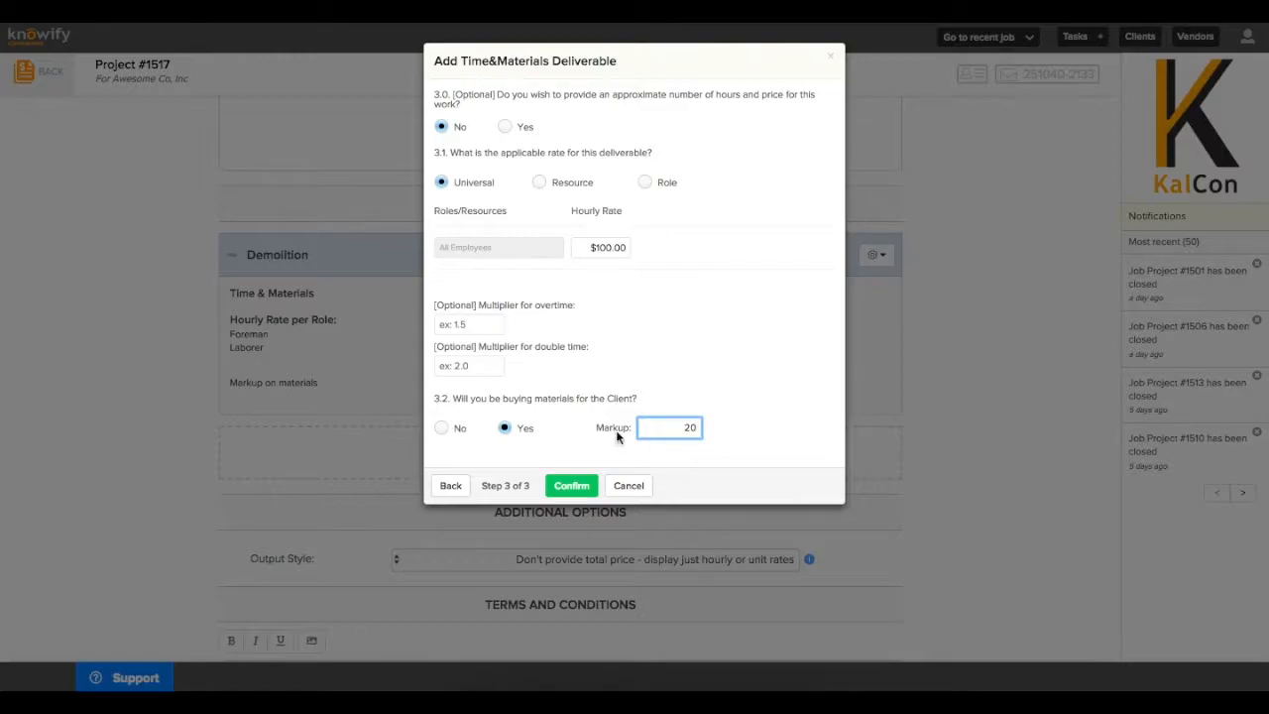
pyautogui.click(575, 486)
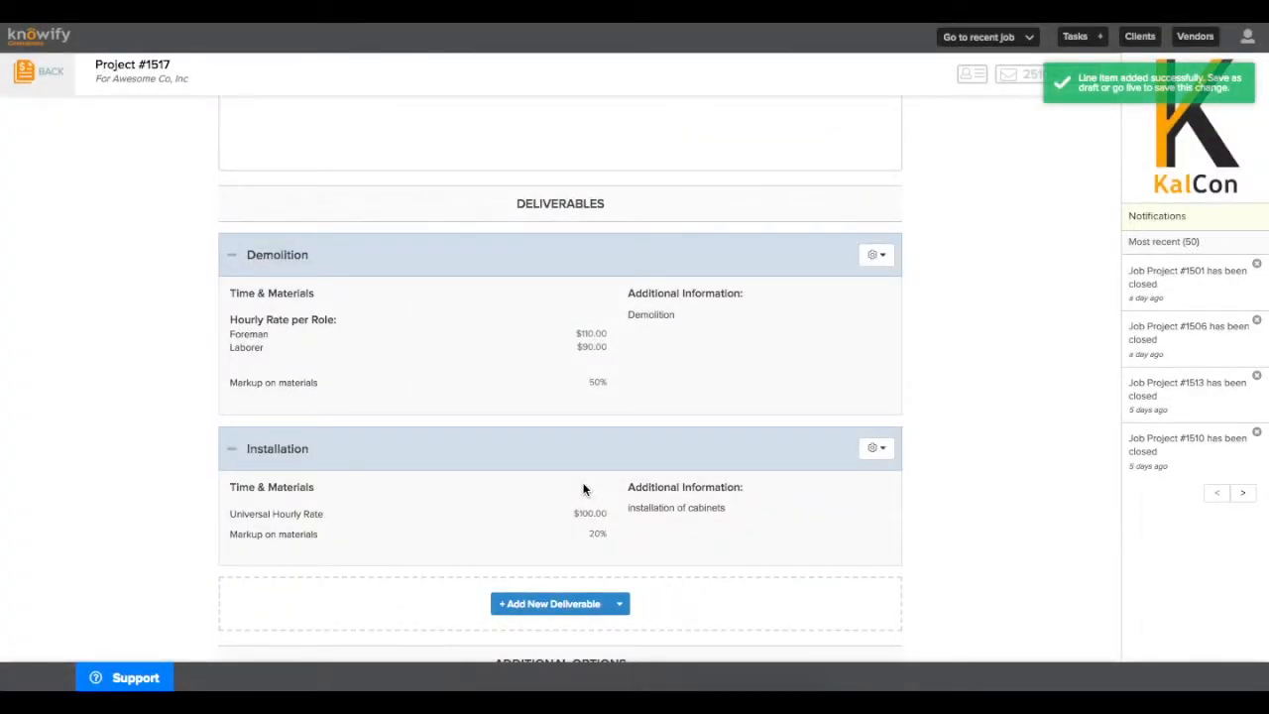
# Scroll down and start a third deliverable with + Add New Deliverable
pyautogui.scroll(-3, 583, 489)
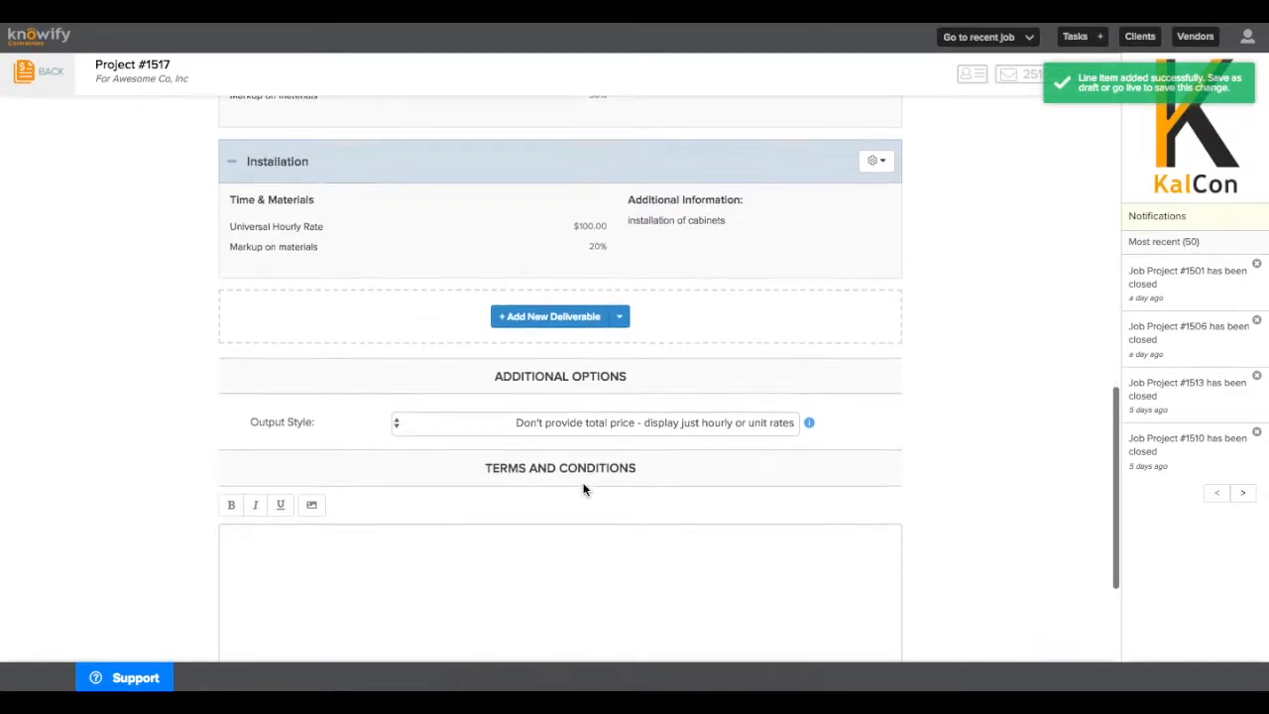
pyautogui.click(541, 317)
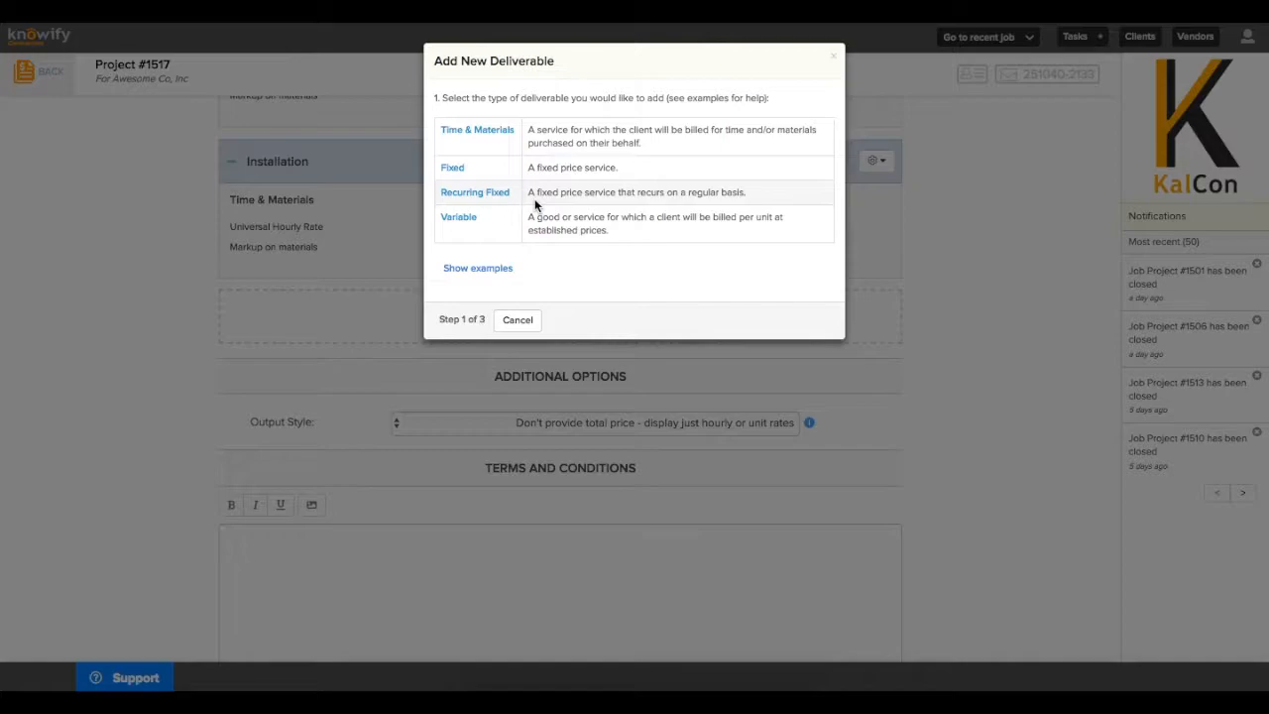
# Add a Fixed deliverable 'Signing Fee' priced at $1,000.00, described 'Due on signing of contract'
pyautogui.click(498, 174)
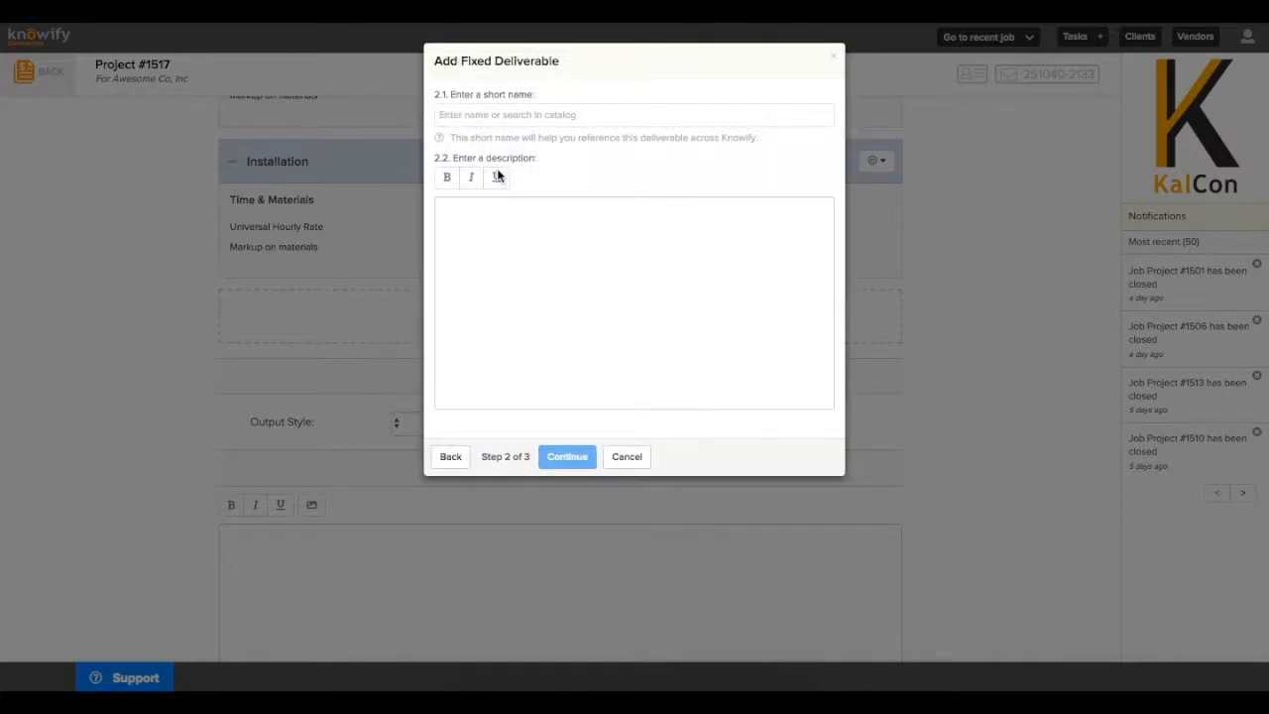
pyautogui.click(504, 119)
pyautogui.write('Signing Fee')
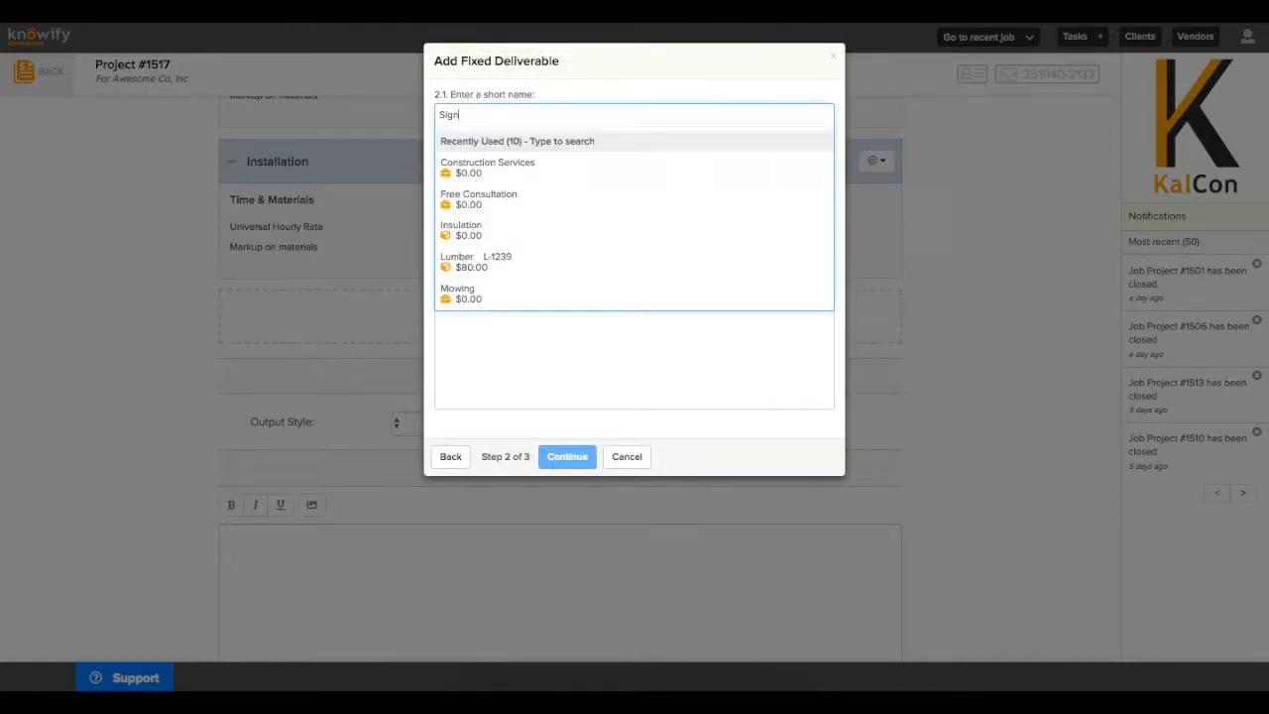
pyautogui.click(540, 349)
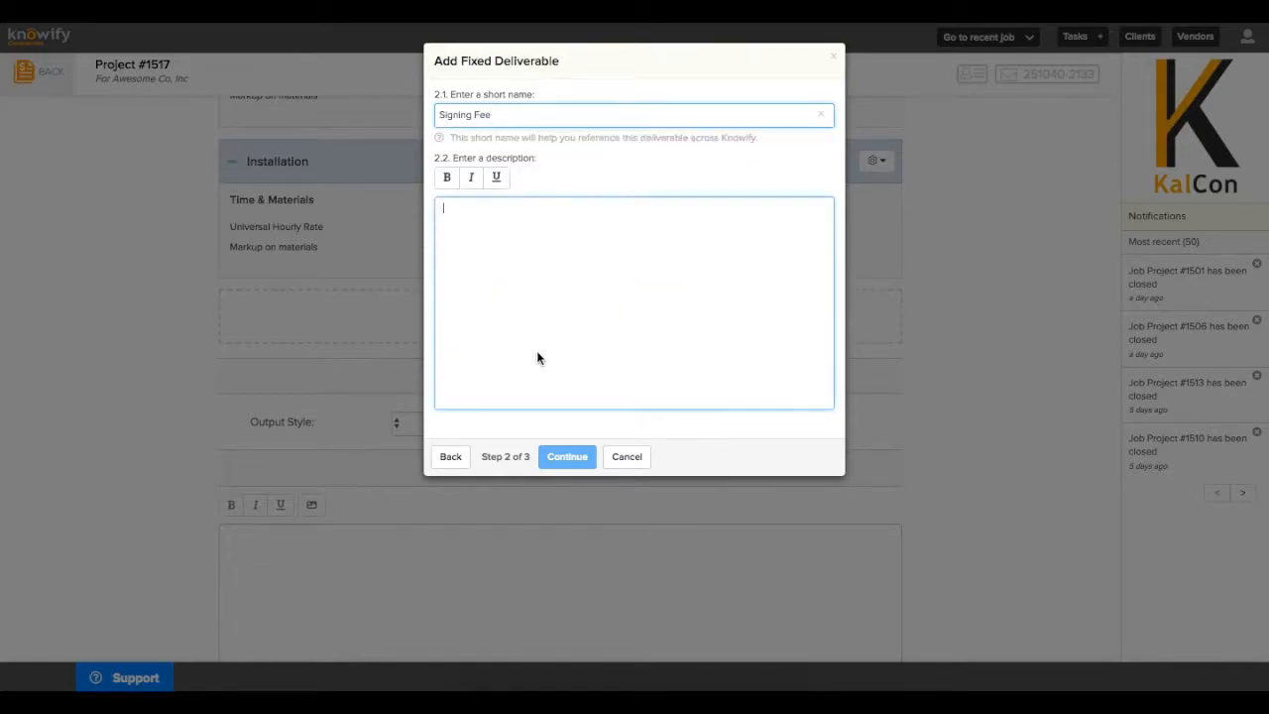
pyautogui.write('Due on signing of contract')
pyautogui.click(553, 427)
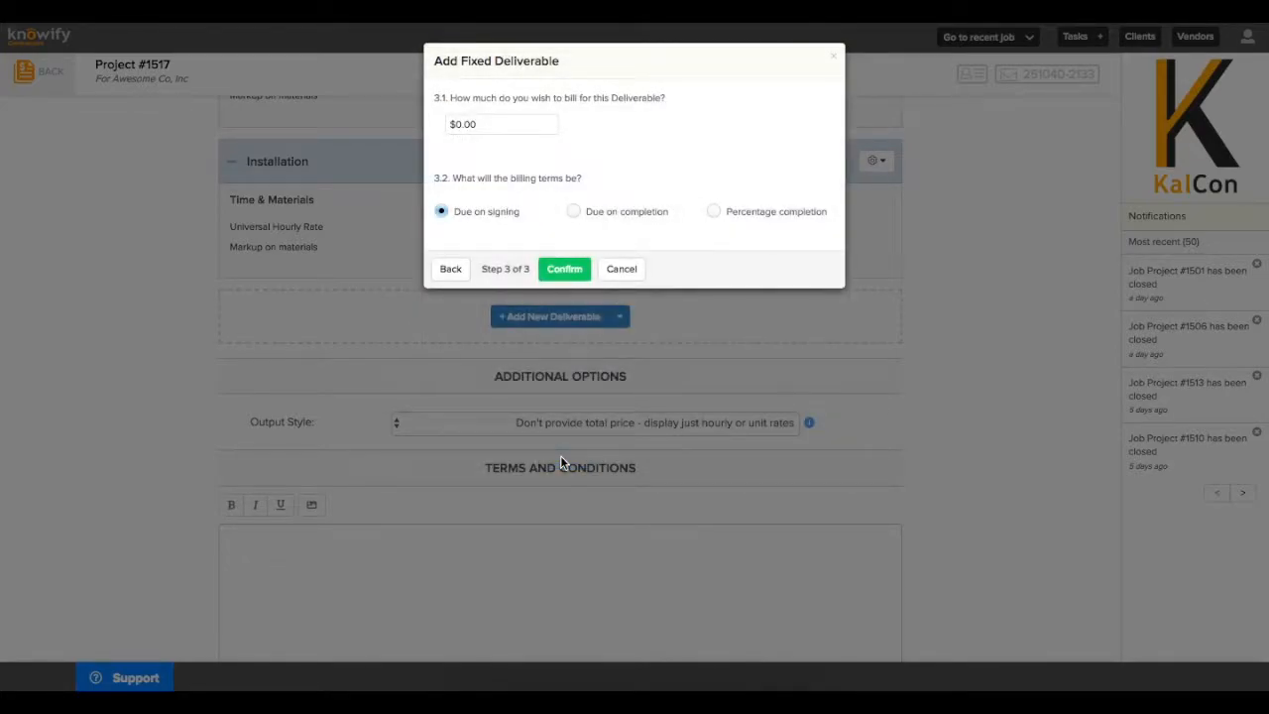
pyautogui.click(543, 124)
pyautogui.write('1000')
pyautogui.click(628, 130)
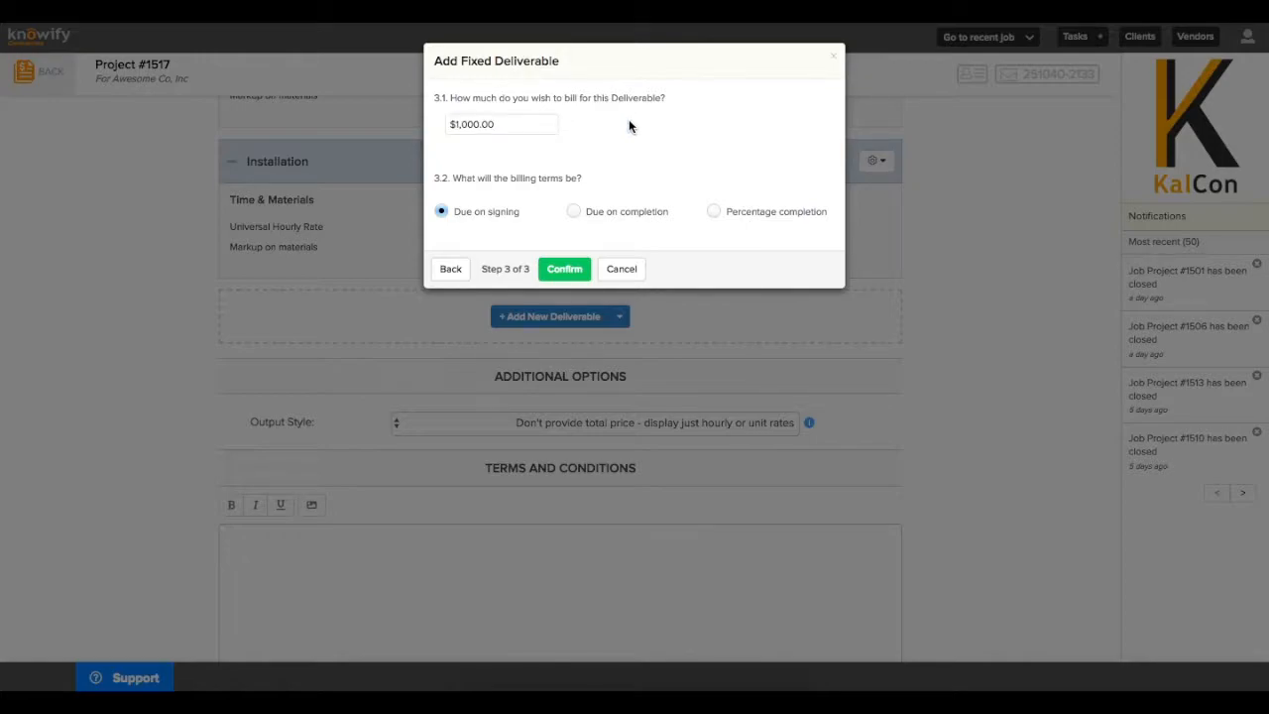
pyautogui.click(557, 269)
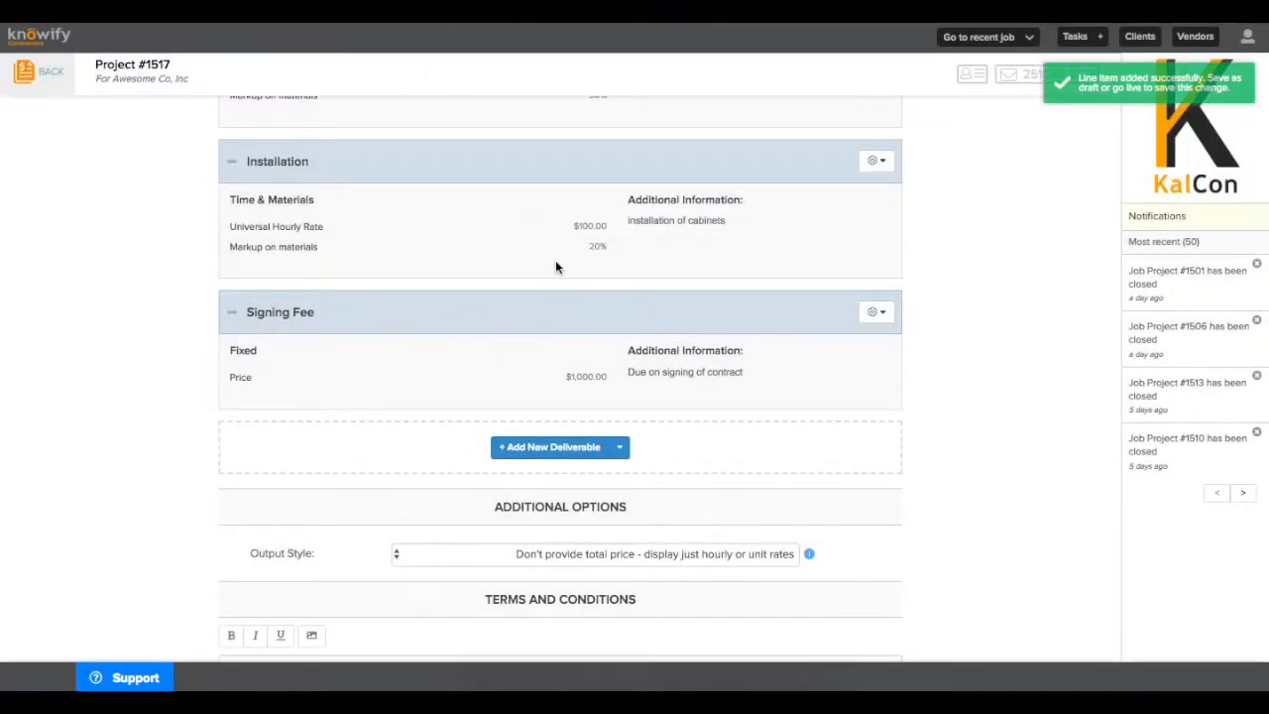
# Copy the company default terms and exclusions into the proposal and save it as a draft
pyautogui.scroll(-5, 555, 266)
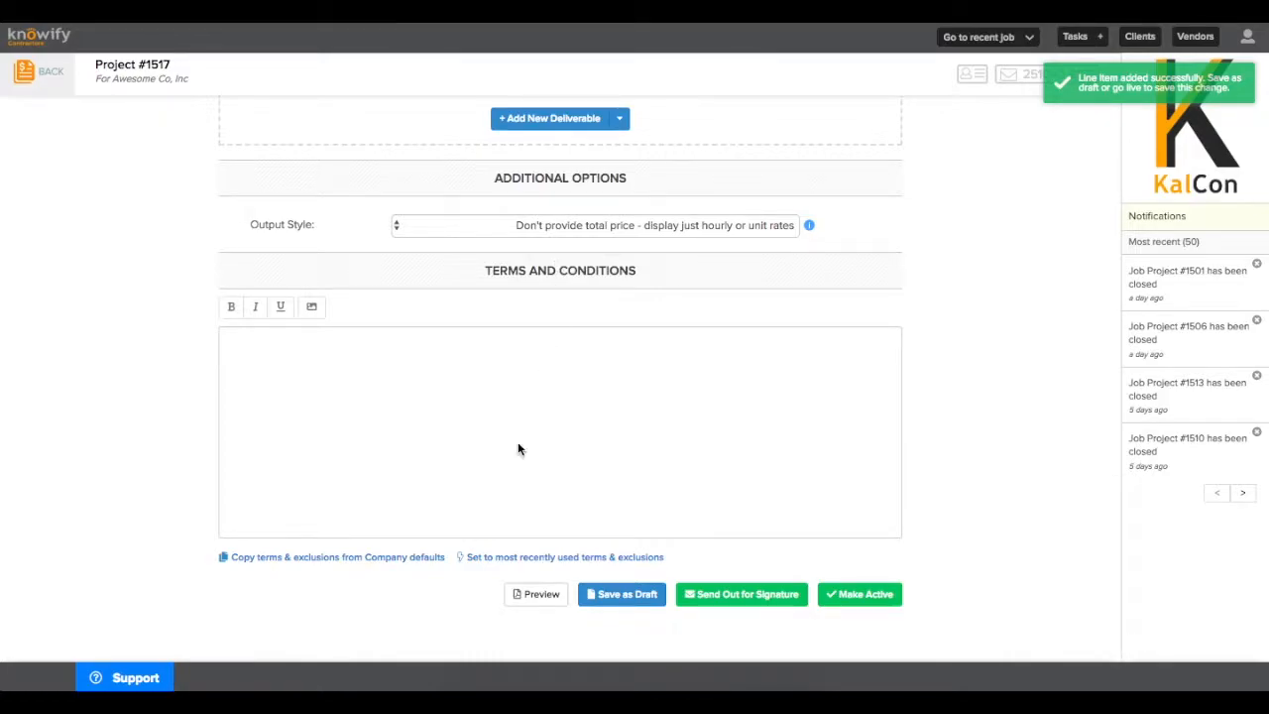
pyautogui.click(346, 557)
pyautogui.click(382, 627)
pyautogui.click(621, 631)
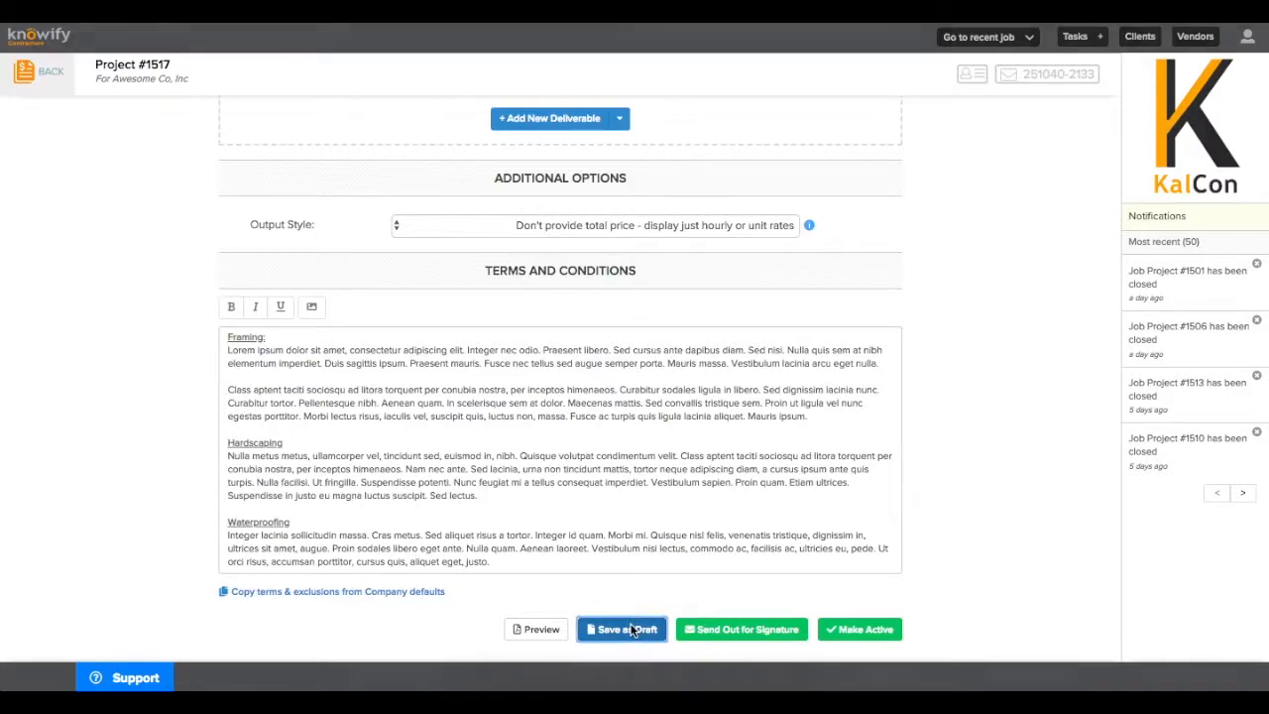
pyautogui.scroll(-1, 630, 632)
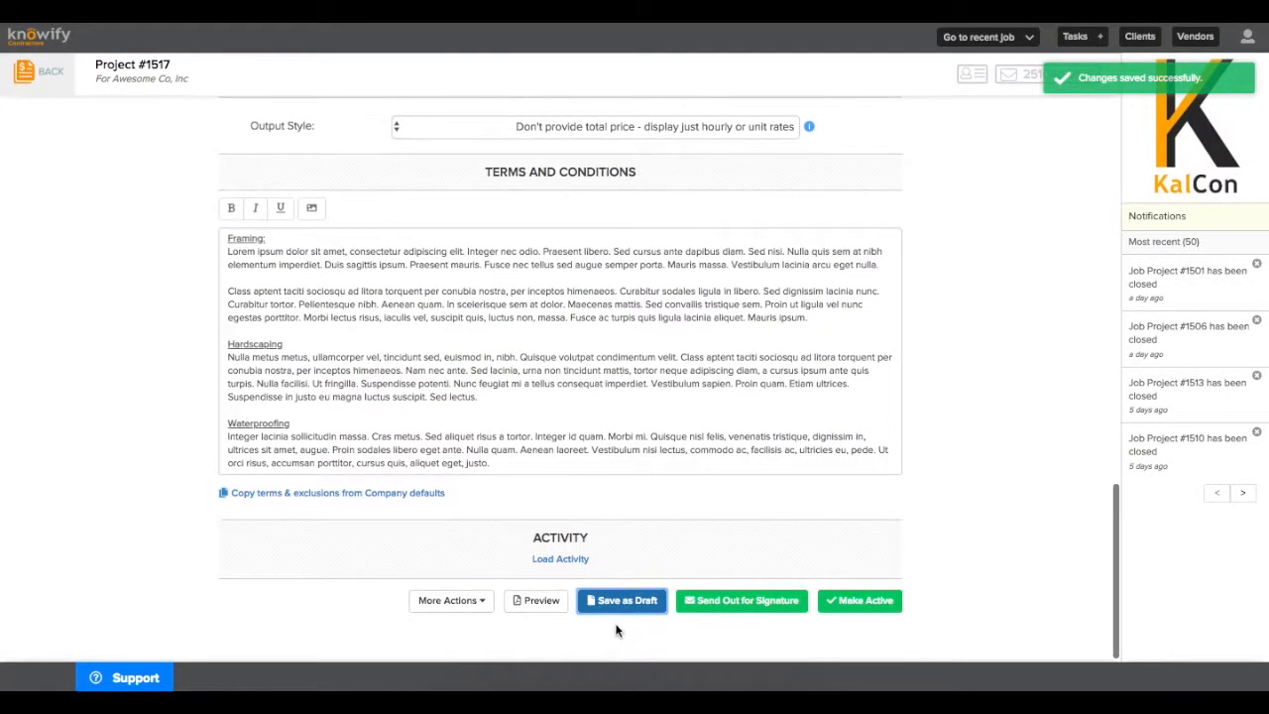
pyautogui.click(550, 602)
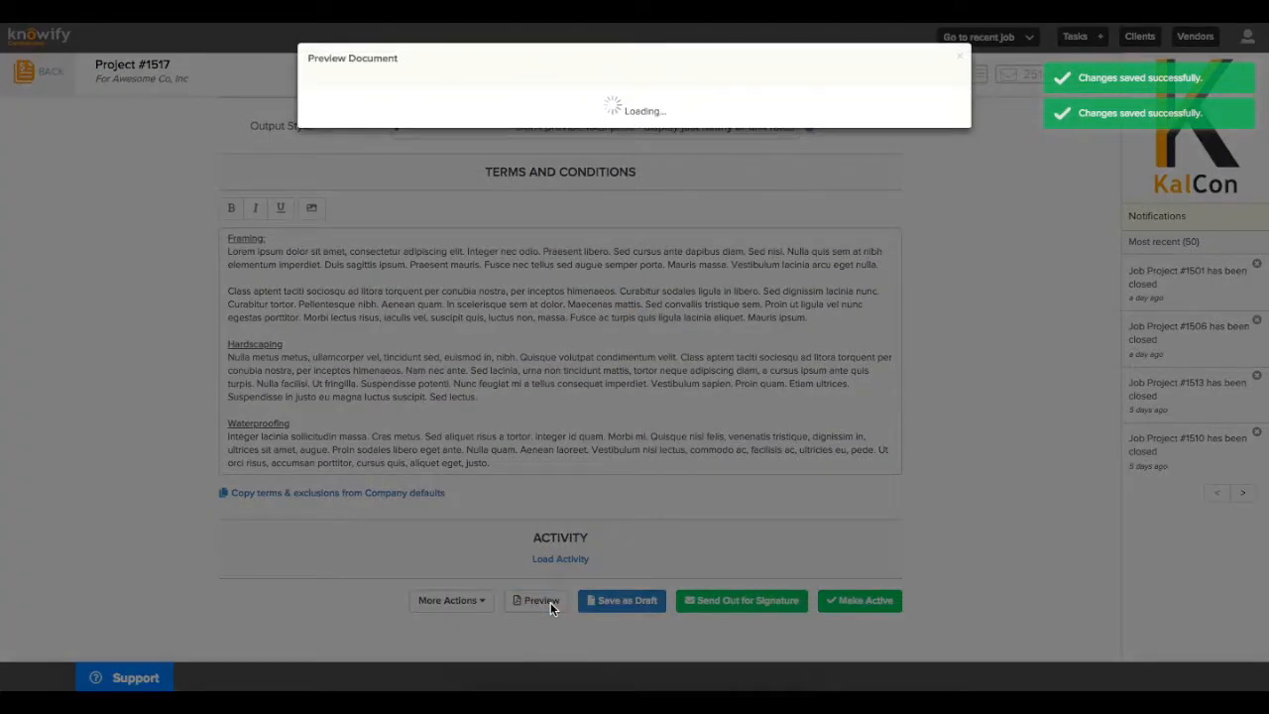
pyautogui.scroll(-3, 551, 605)
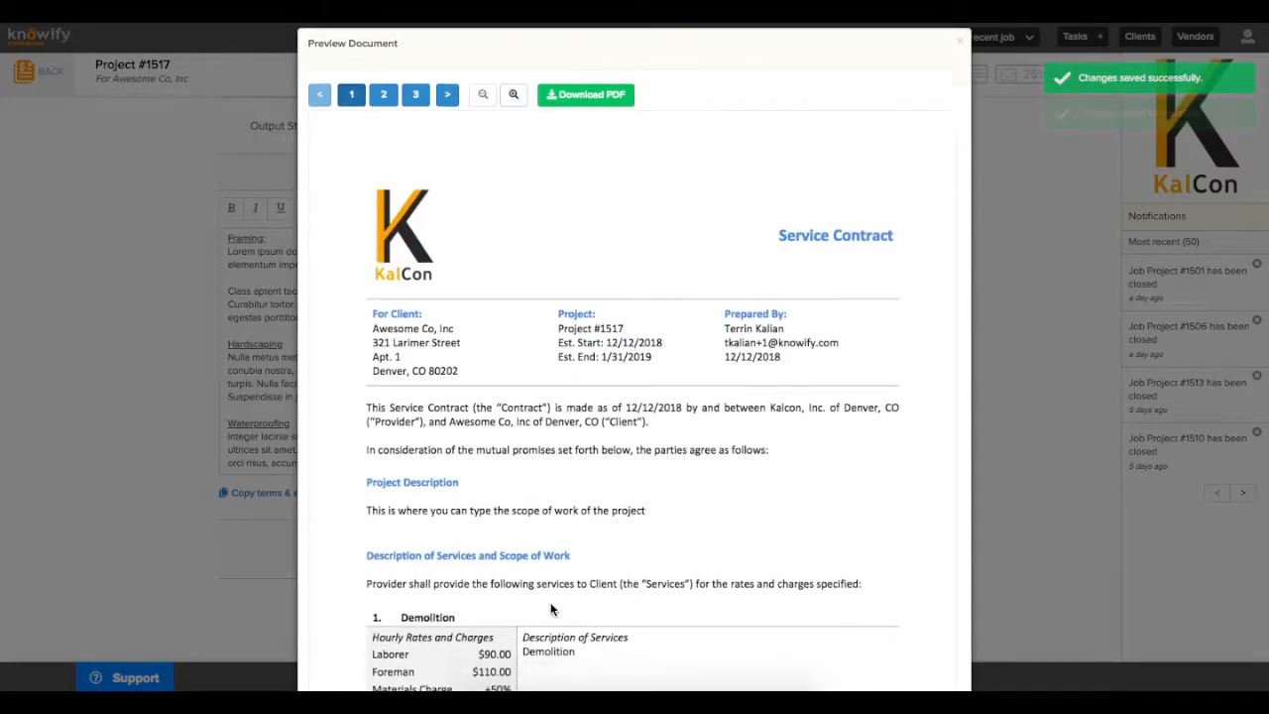
pyautogui.scroll(-3, 551, 609)
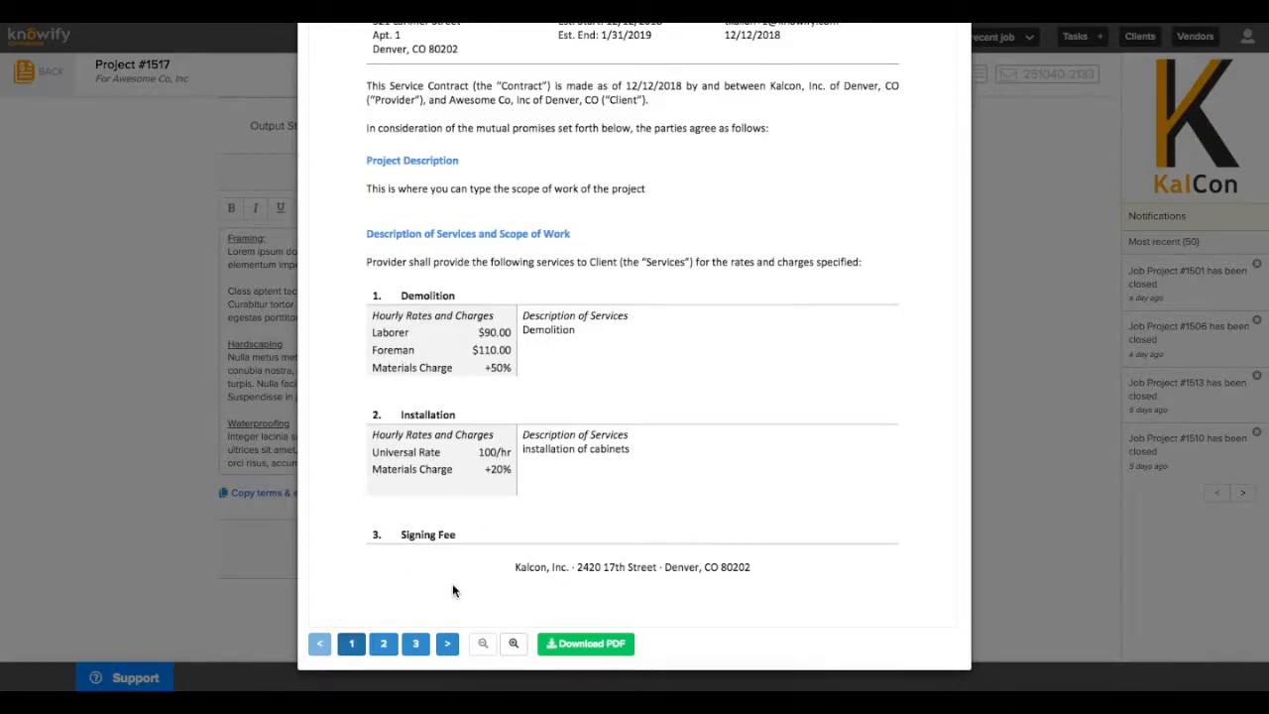
pyautogui.click(383, 644)
pyautogui.scroll(5, 420, 523)
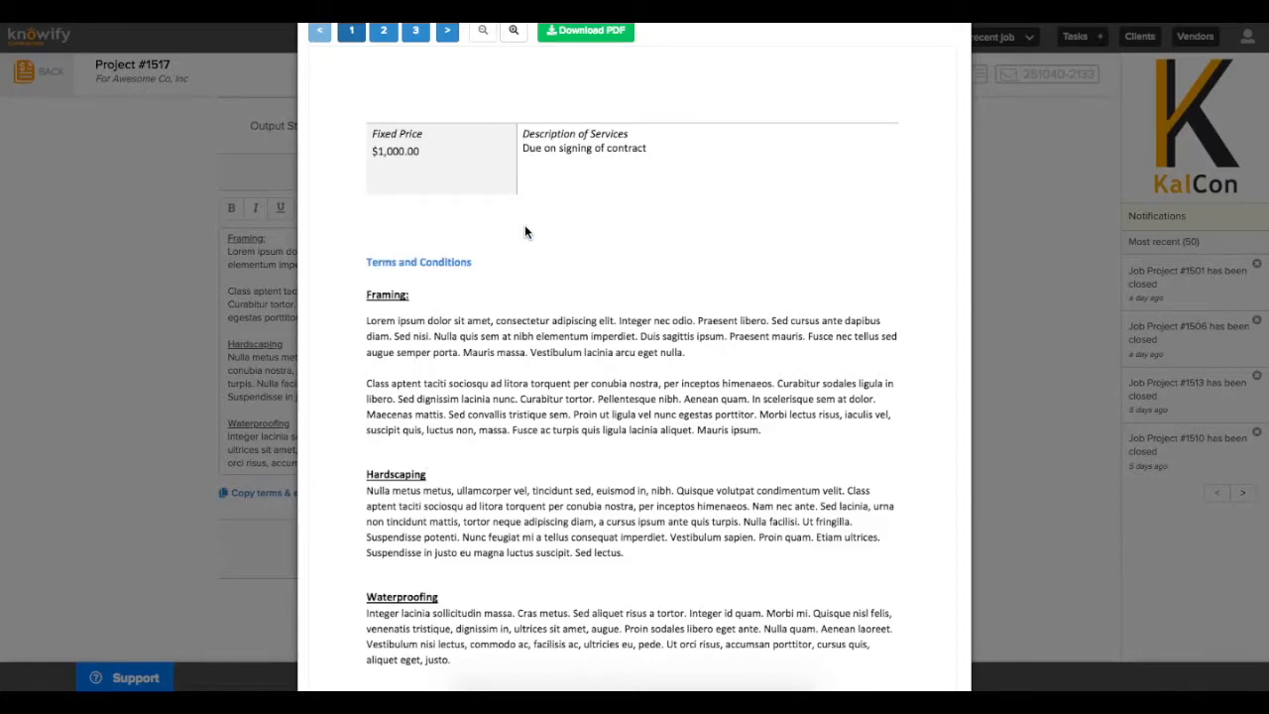
pyautogui.press('Escape')
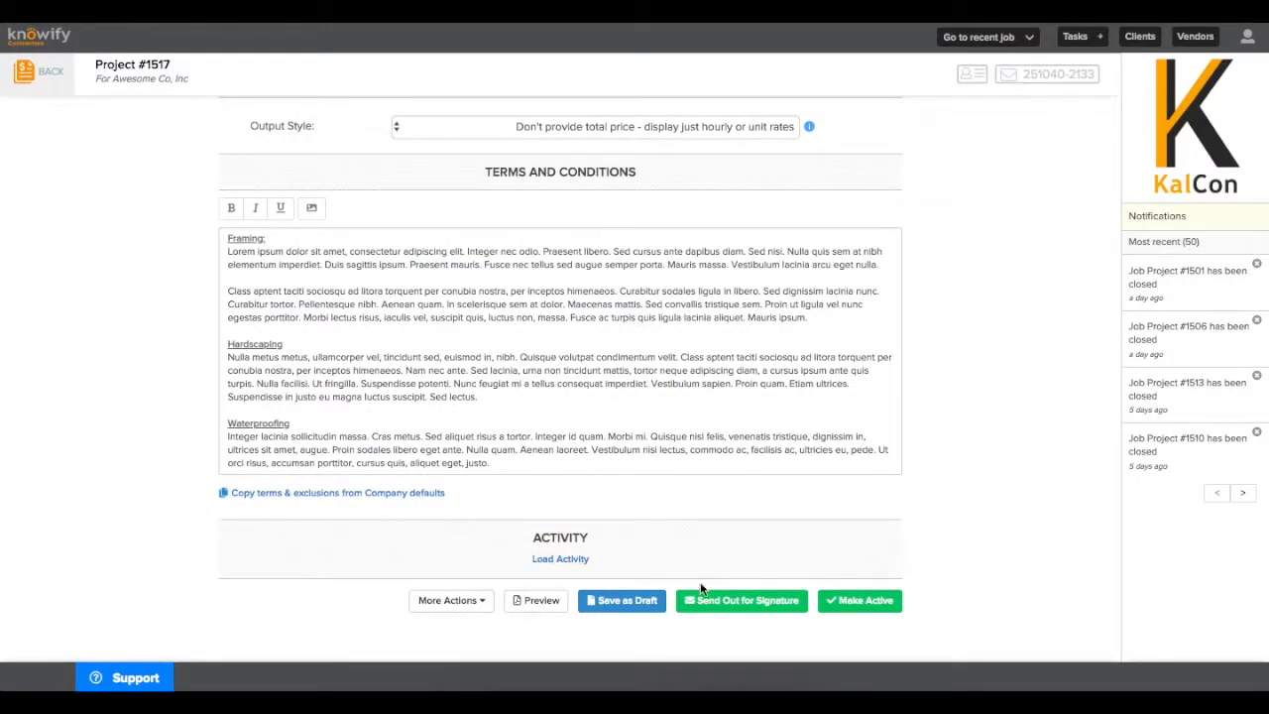
# Send the Project #1517 proposal for signature to the client contact's e-mail address
pyautogui.click(733, 603)
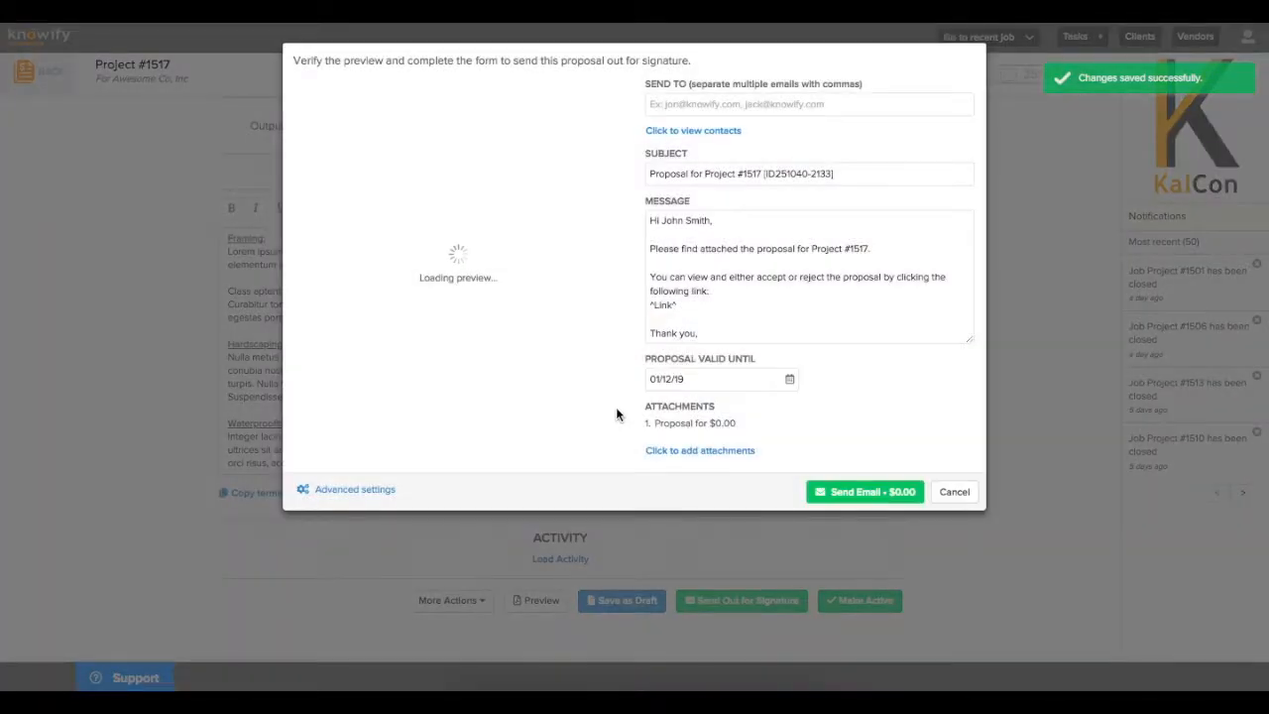
pyautogui.click(700, 109)
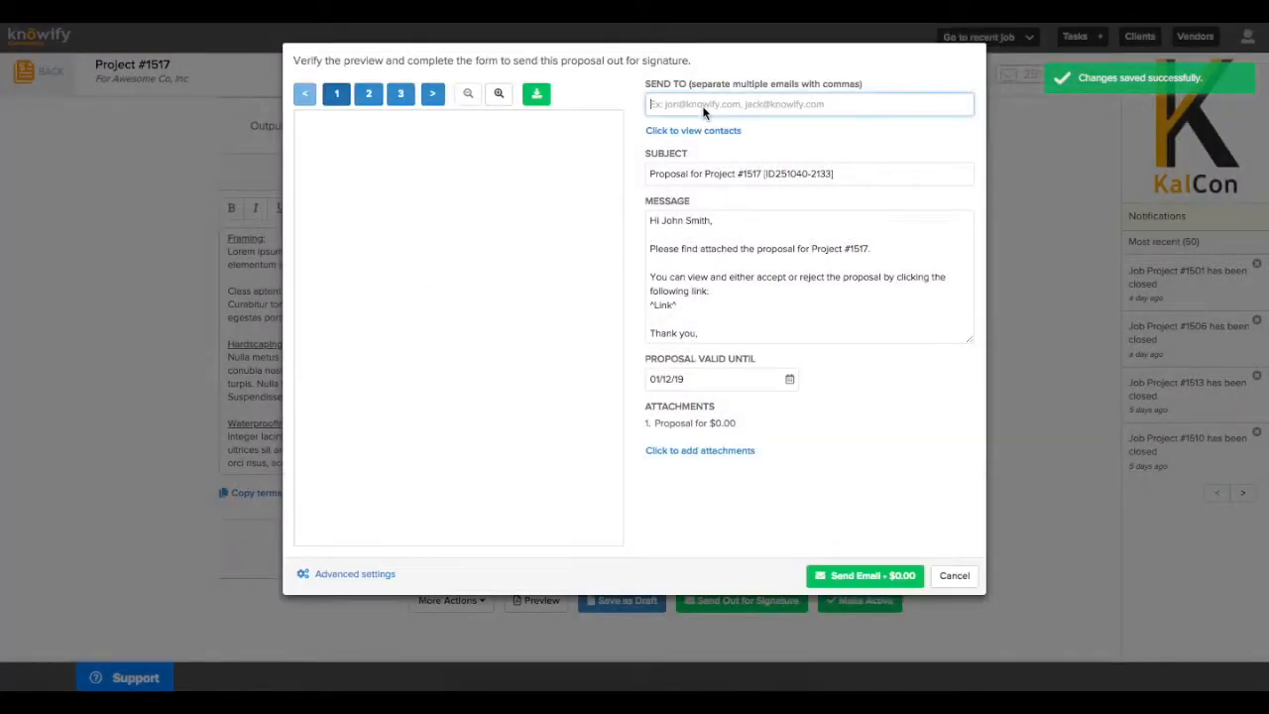
pyautogui.click(880, 585)
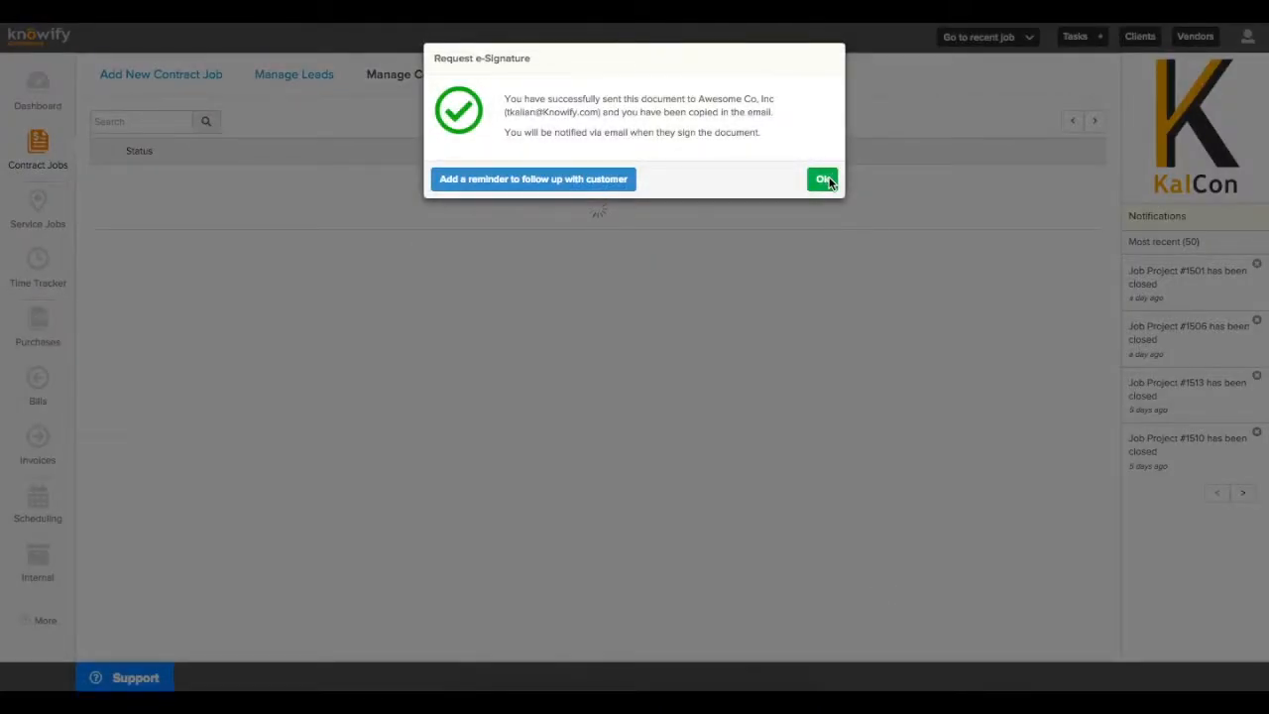
pyautogui.click(824, 179)
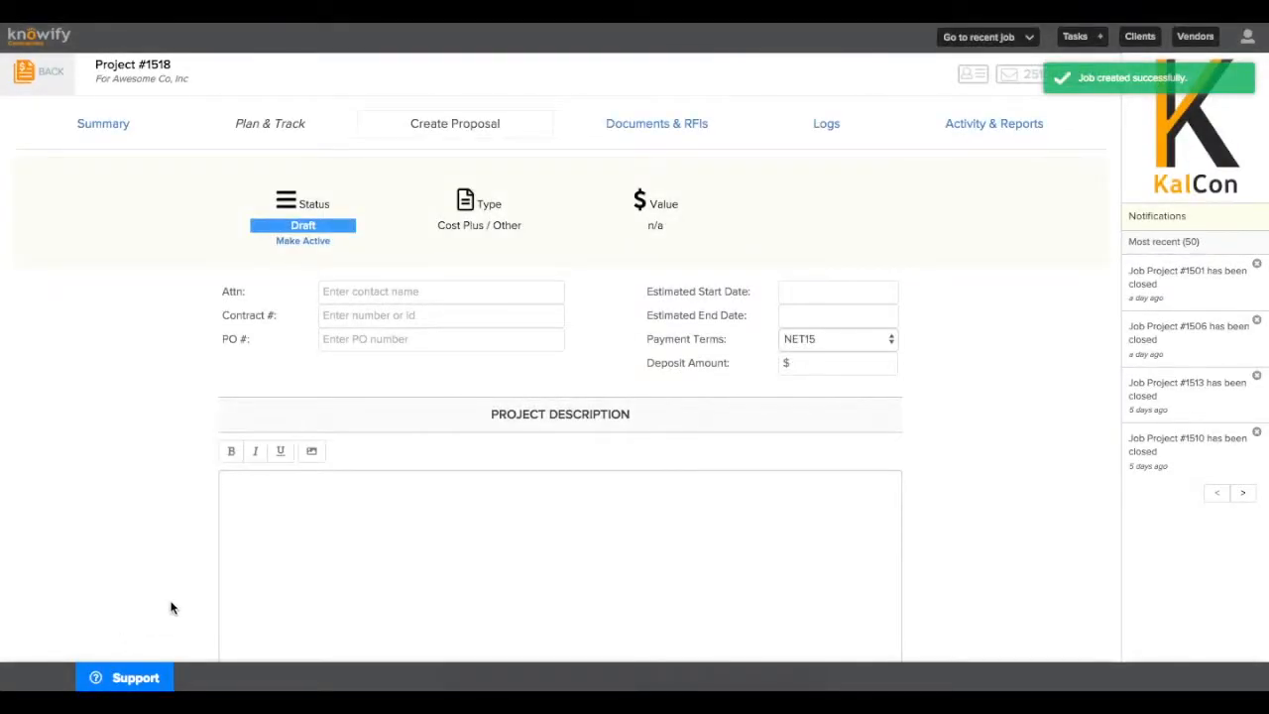
# Start a Time & Materials deliverable on Project #1518 with the short name 'Painting'
pyautogui.scroll(-4, 433, 451)
pyautogui.click(536, 371)
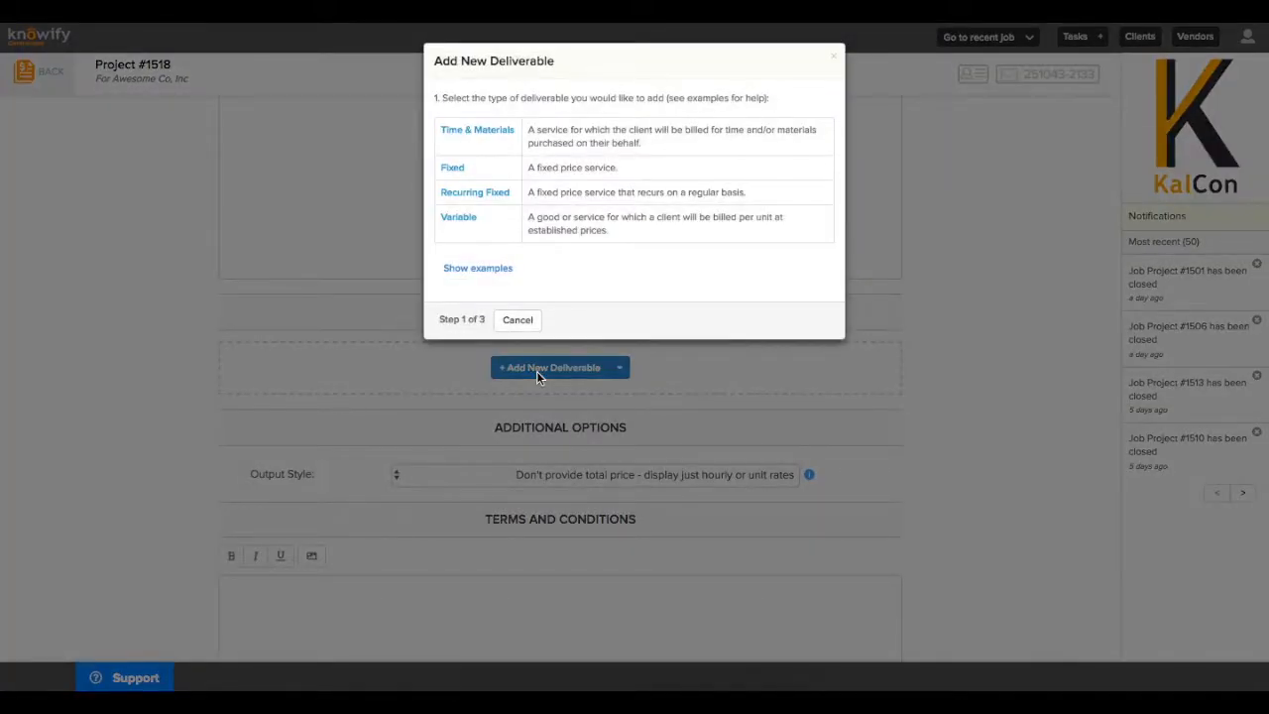
pyautogui.click(479, 130)
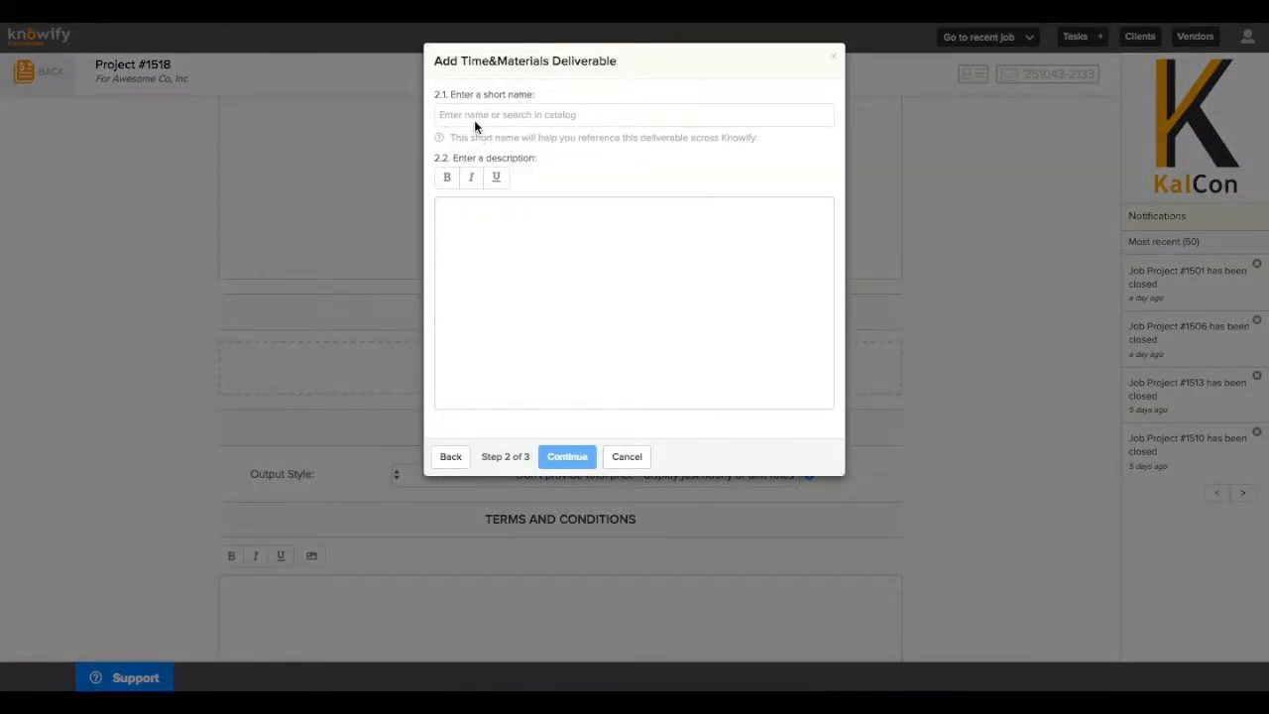
pyautogui.write('Painting')
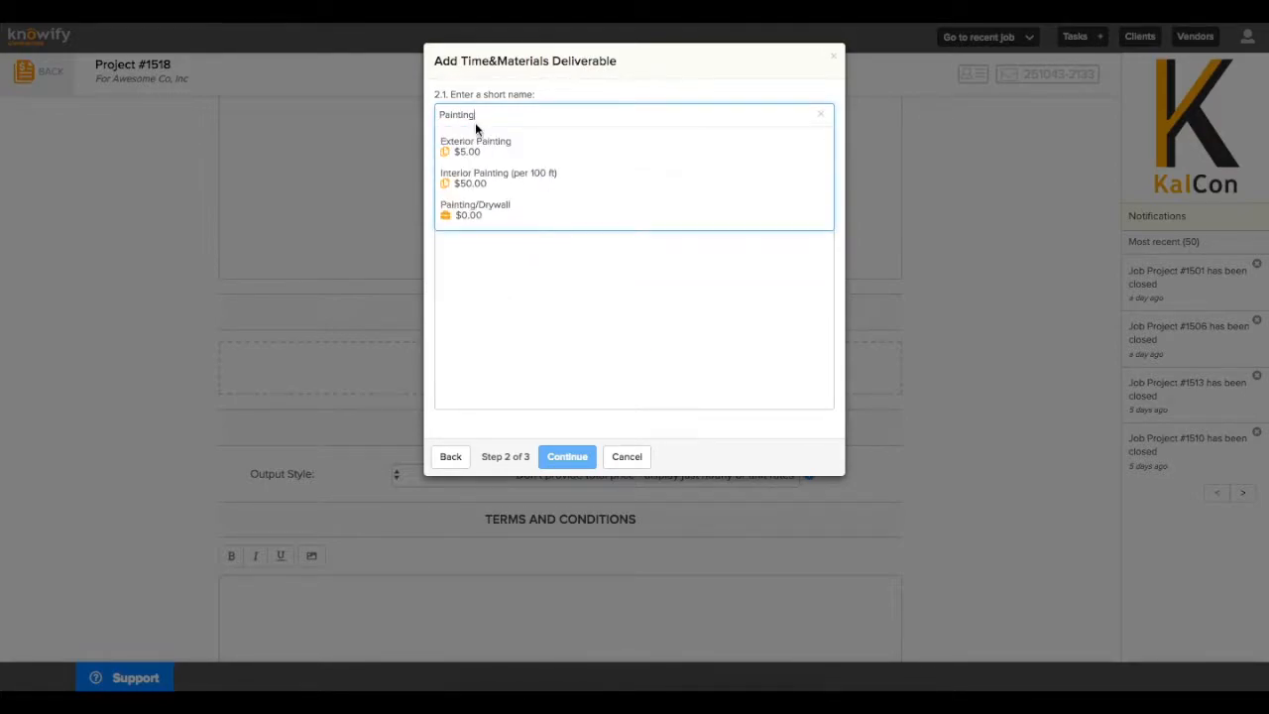
pyautogui.click(527, 364)
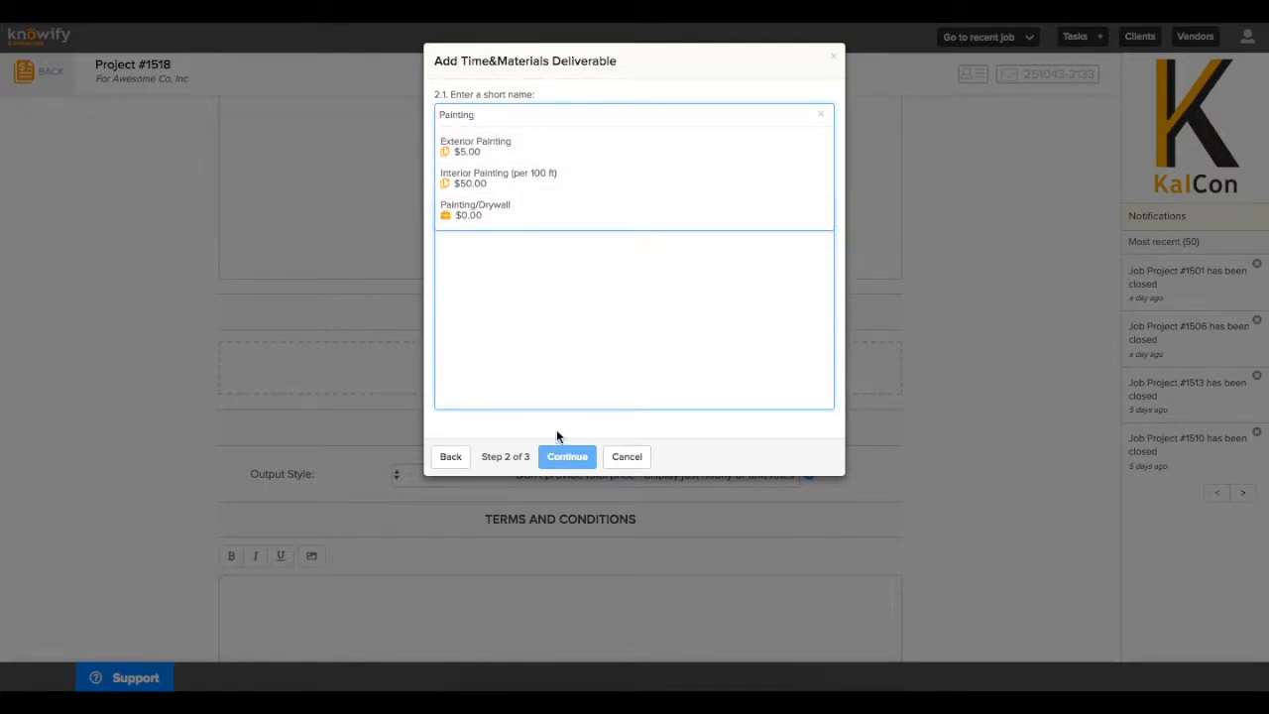
# Give Painting a $90 hourly rate and 200 estimated hours, with materials bought for the client
pyautogui.click(559, 456)
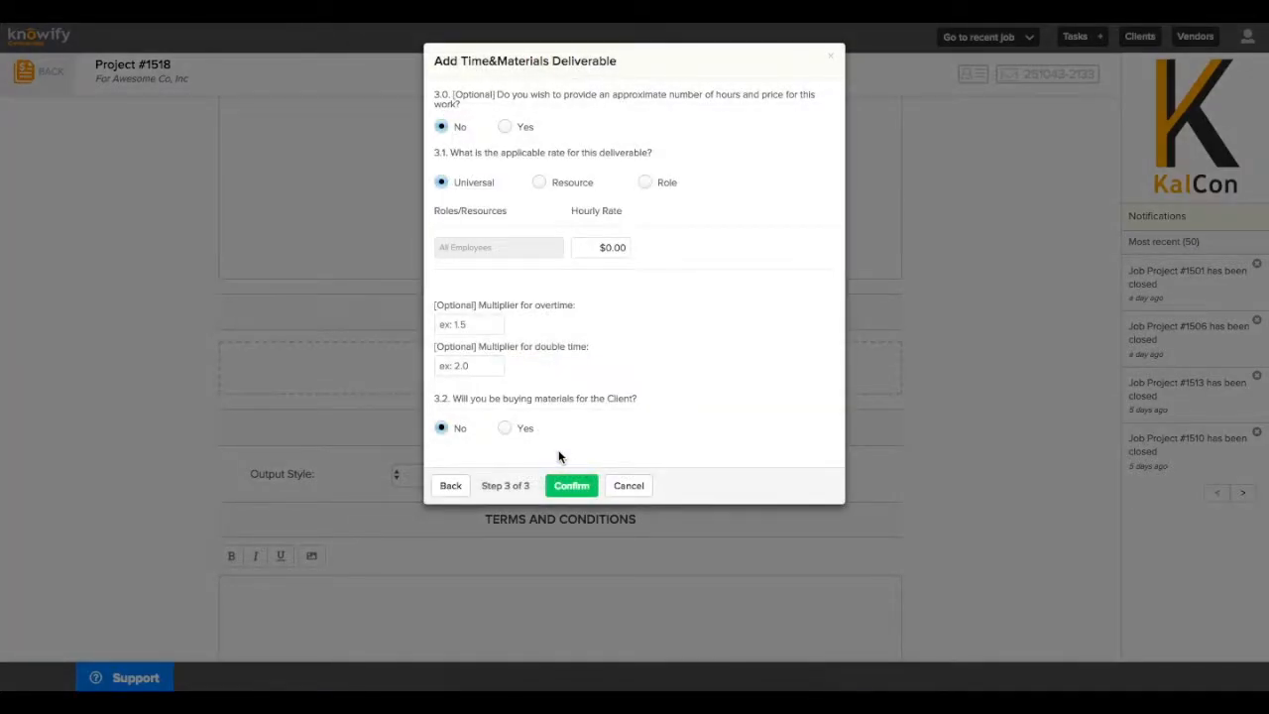
pyautogui.click(505, 127)
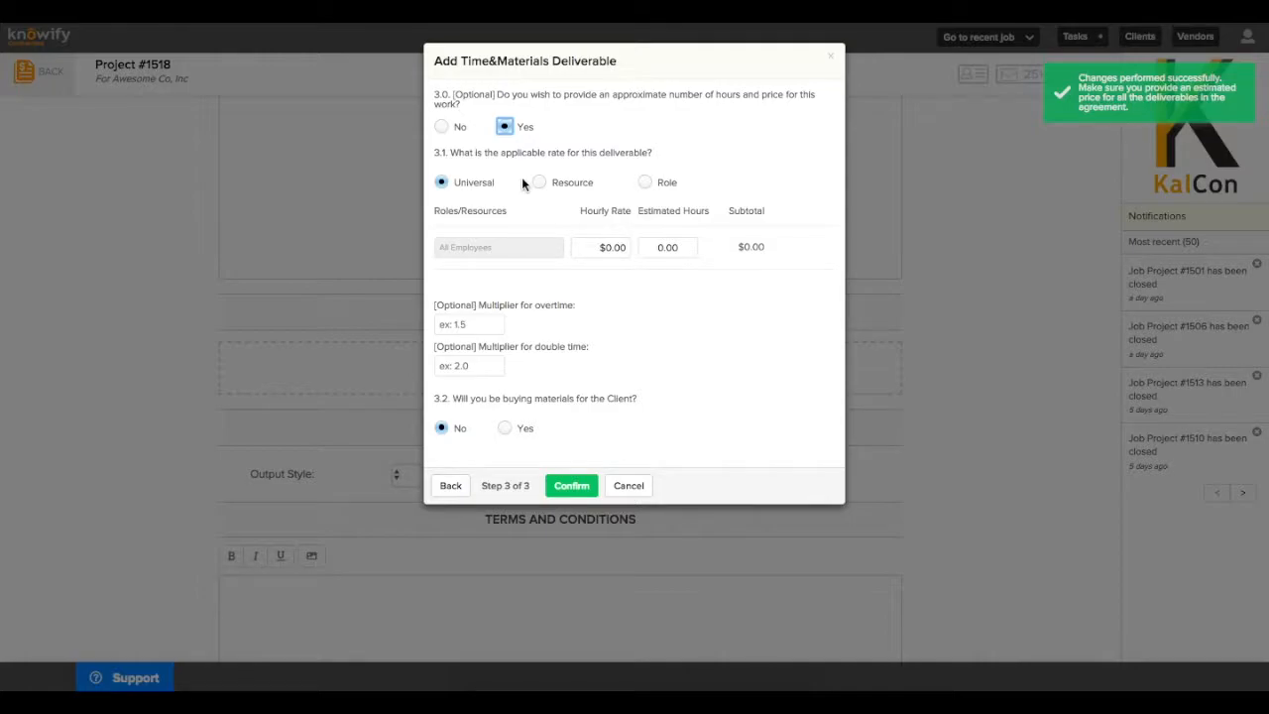
pyautogui.click(588, 252)
pyautogui.write('90')
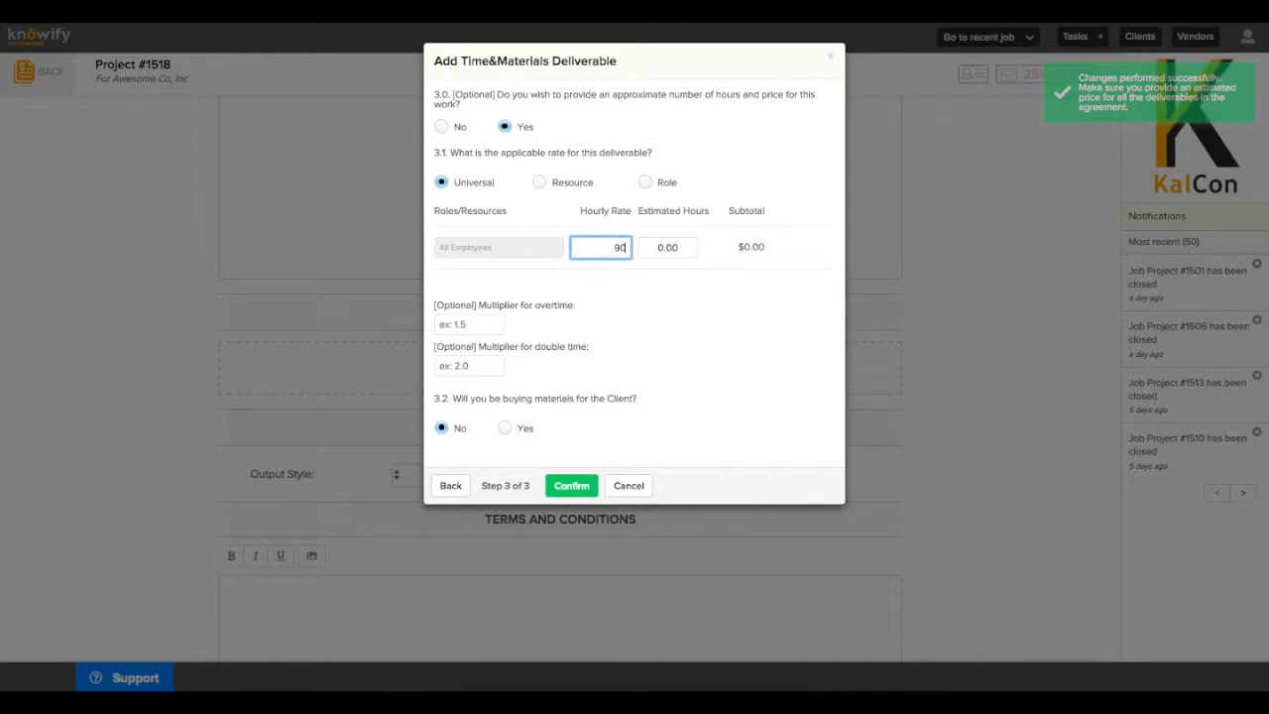
pyautogui.click(660, 247)
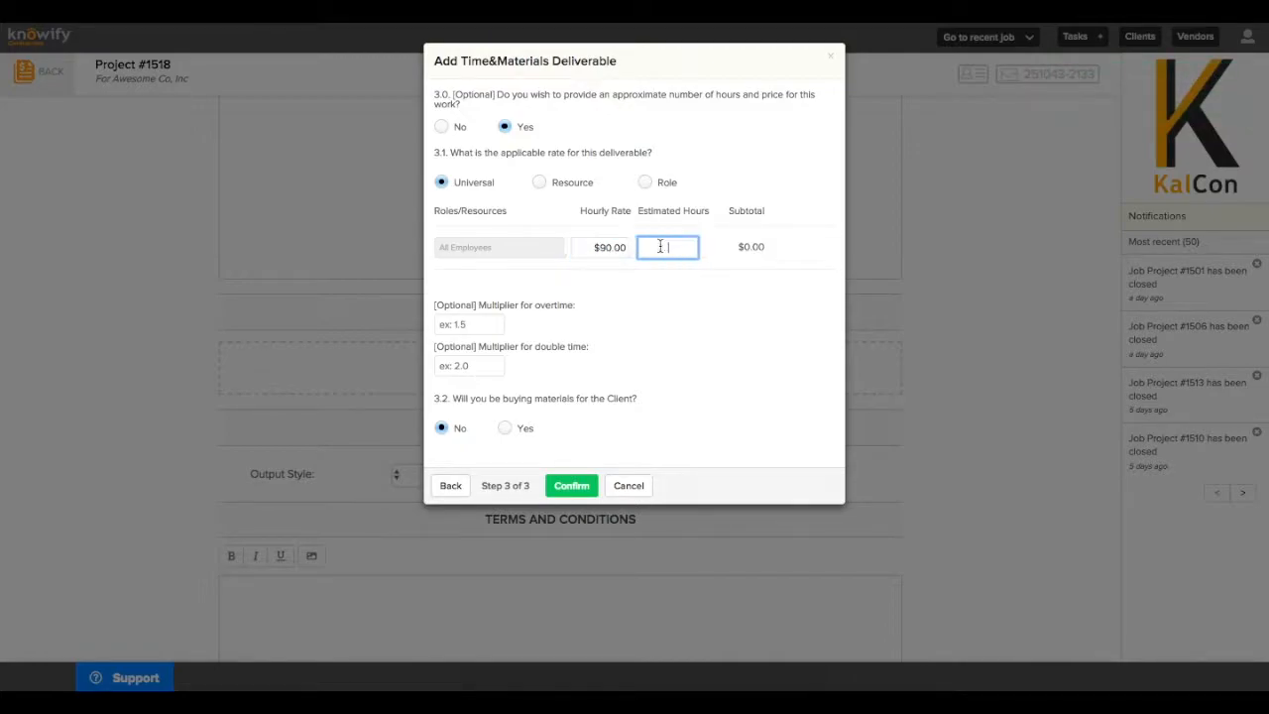
pyautogui.write('200')
pyautogui.click(699, 285)
pyautogui.click(505, 430)
pyautogui.click(676, 432)
# Enter a 25% materials markup and add Lumber 2x4 - 8' Stud, Plywood 4 x 4 and Latex Paint - Red - 5 Gal
pyautogui.write('25')
pyautogui.click(668, 491)
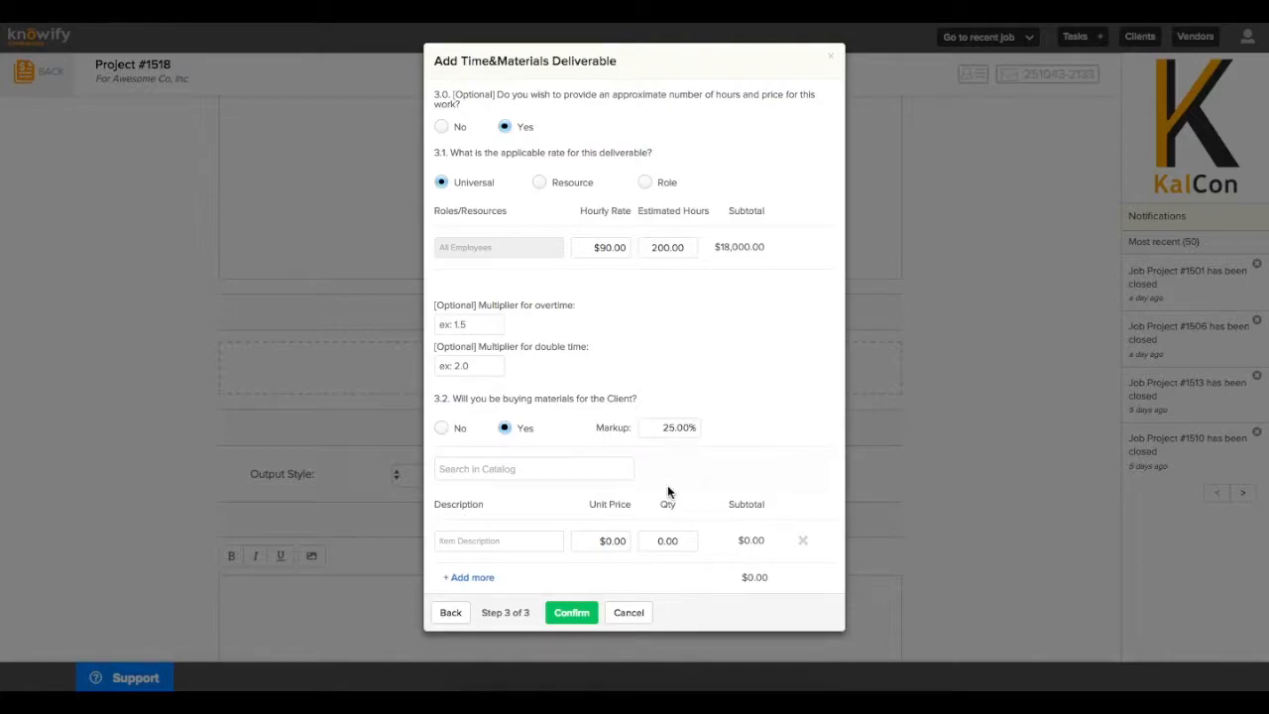
pyautogui.click(591, 467)
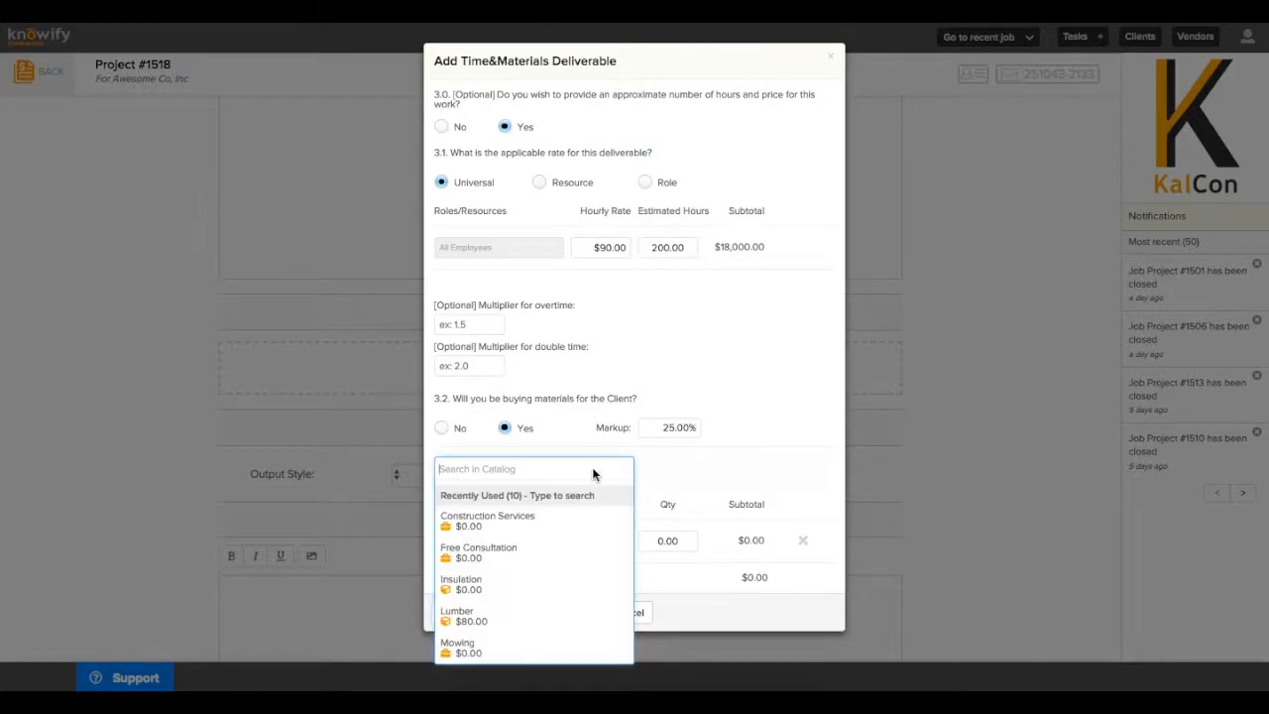
pyautogui.write('lumb')
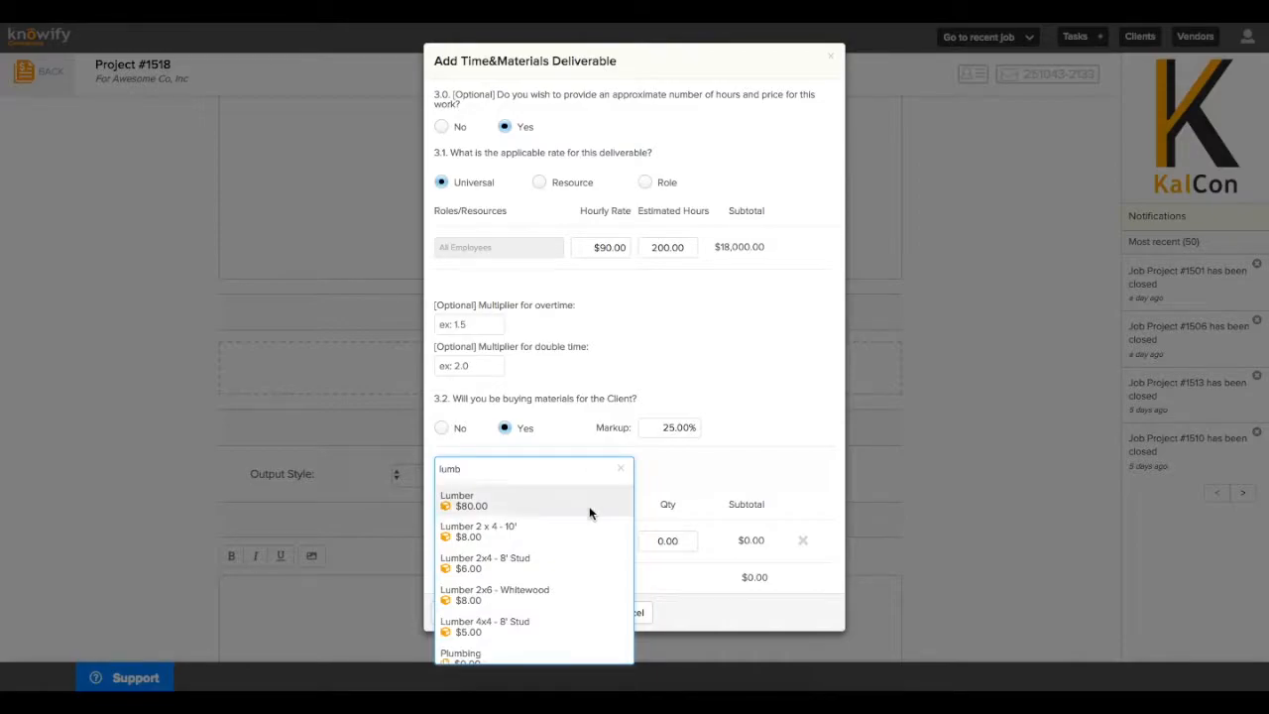
pyautogui.click(577, 557)
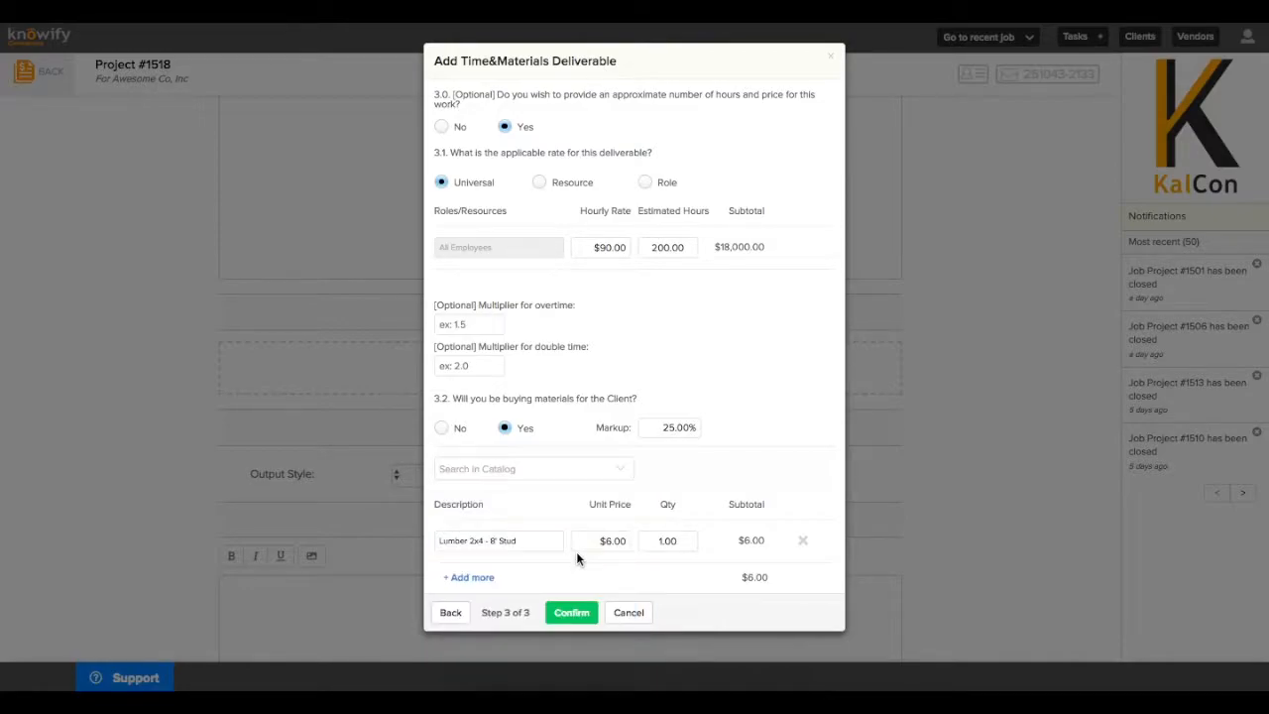
pyautogui.click(545, 477)
pyautogui.write('plywo')
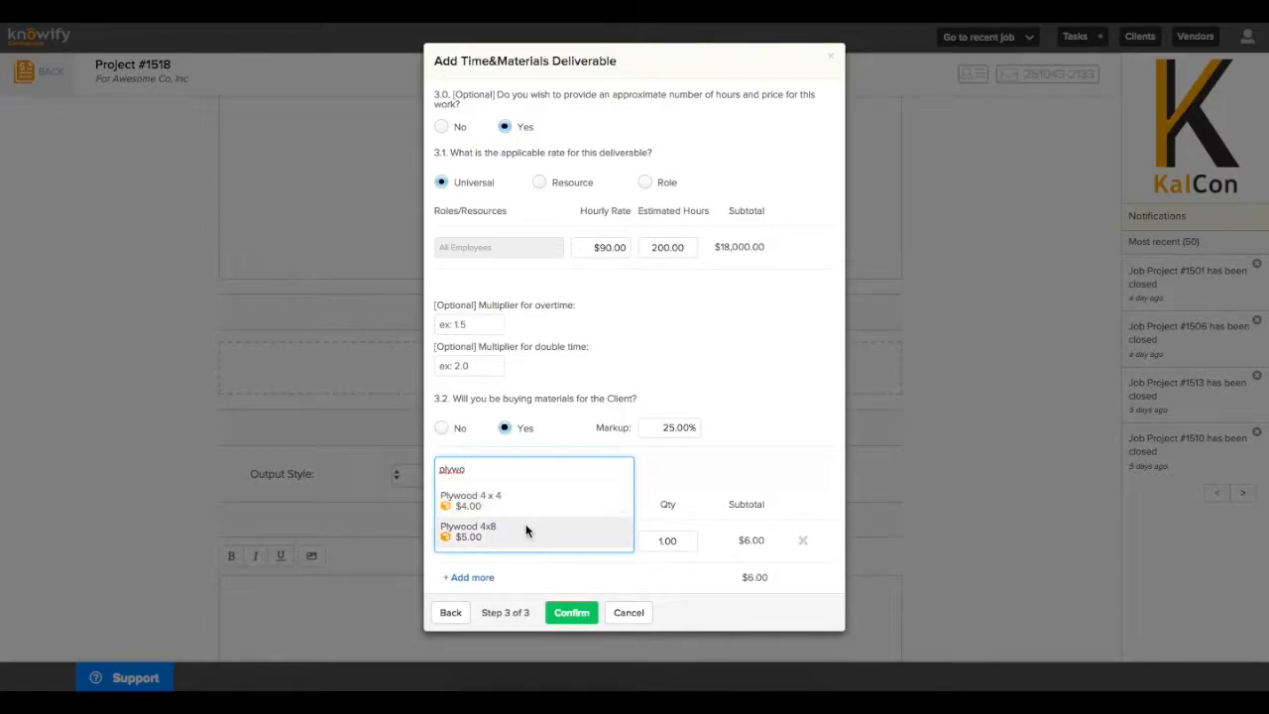
pyautogui.click(522, 506)
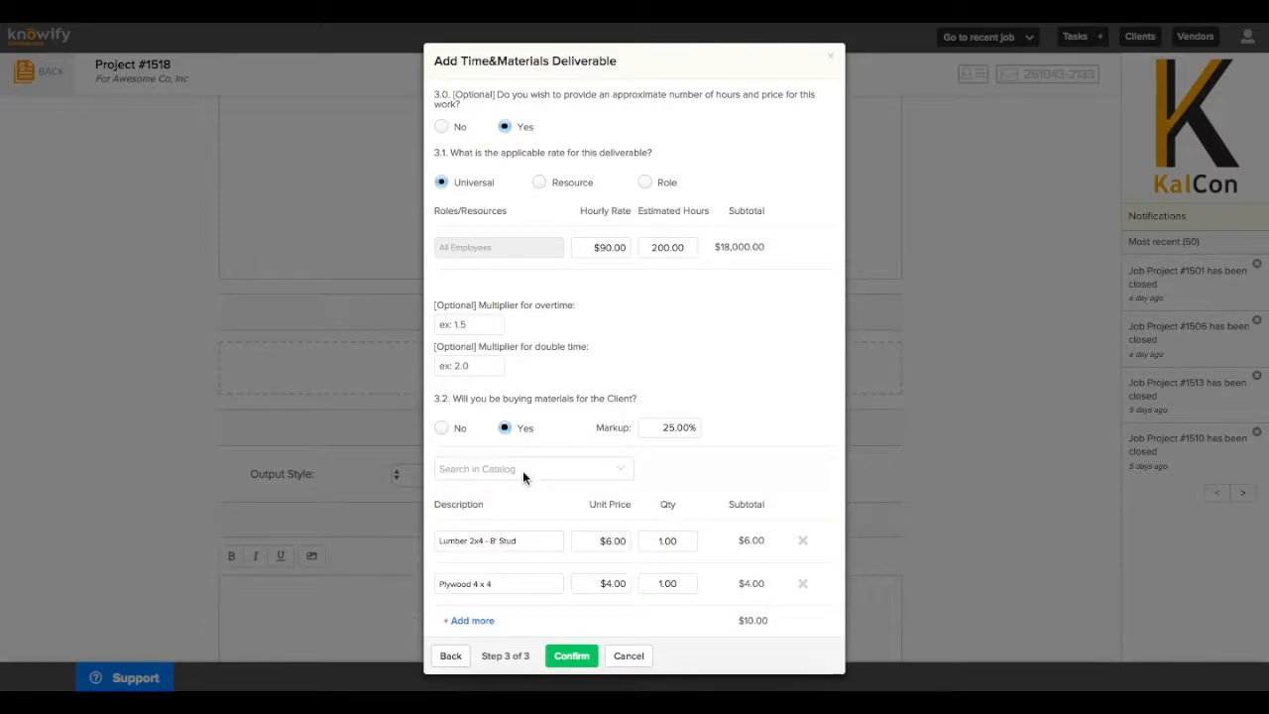
pyautogui.click(523, 470)
pyautogui.write('paint')
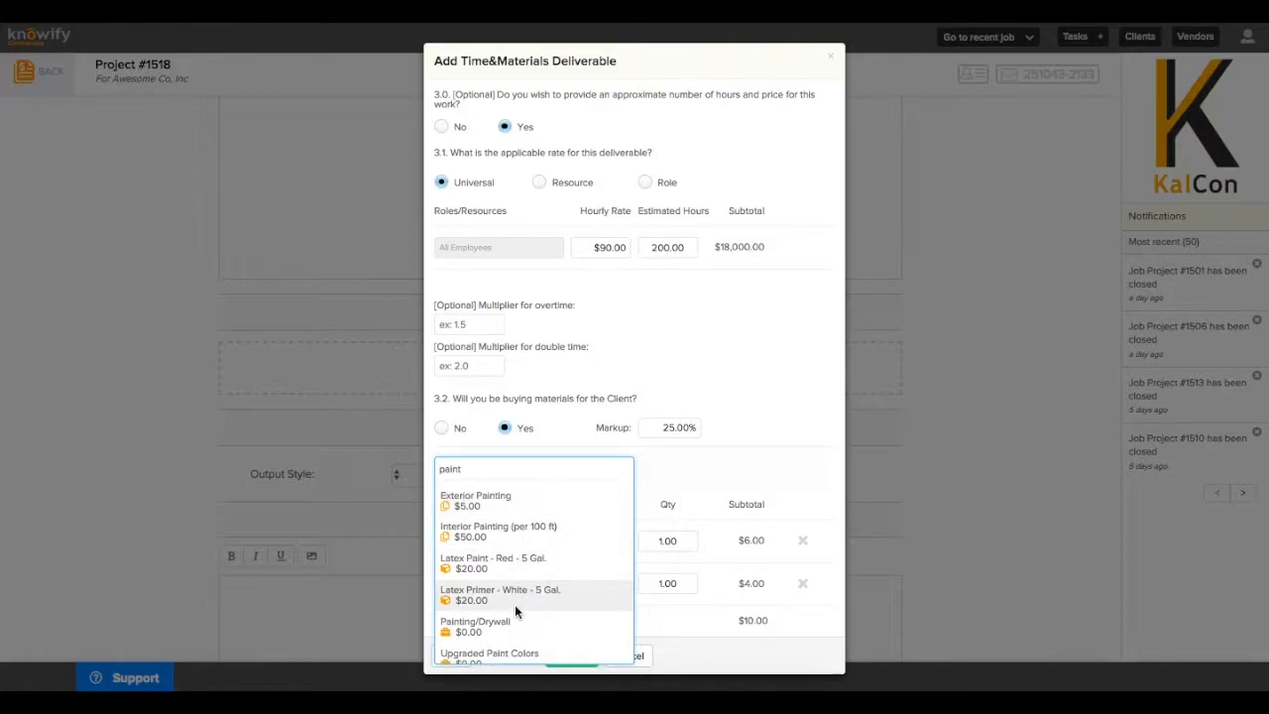
pyautogui.click(505, 559)
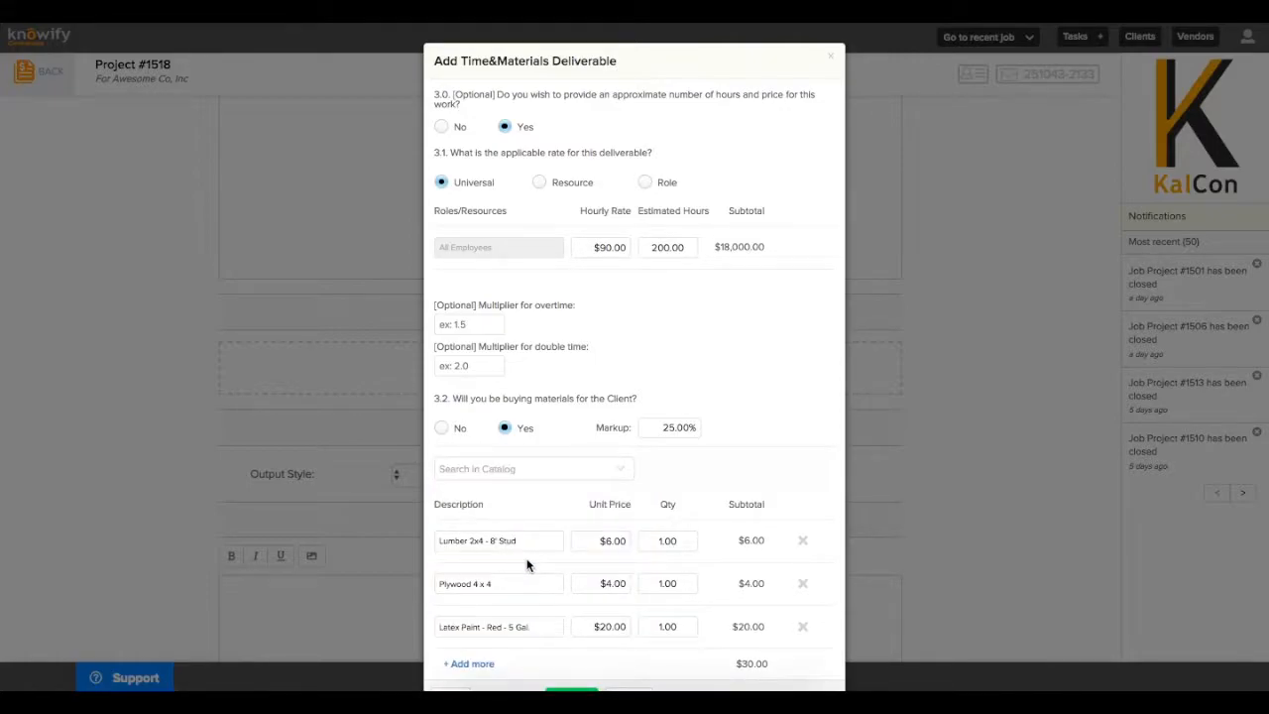
# Set material quantities to 100 lumber, 200 plywood and 50 paint, then save the deliverable
pyautogui.click(671, 504)
pyautogui.write('100')
pyautogui.click(675, 535)
pyautogui.write('200')
pyautogui.click(685, 582)
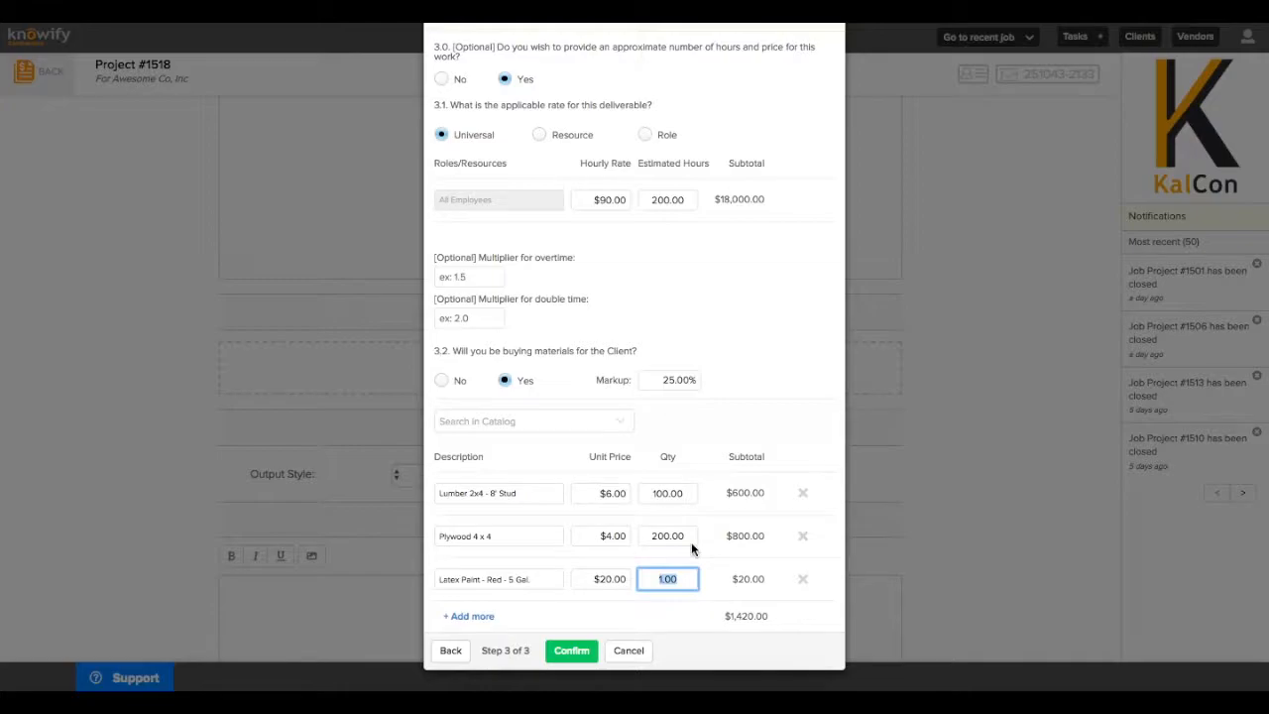
pyautogui.write('50')
pyautogui.click(580, 650)
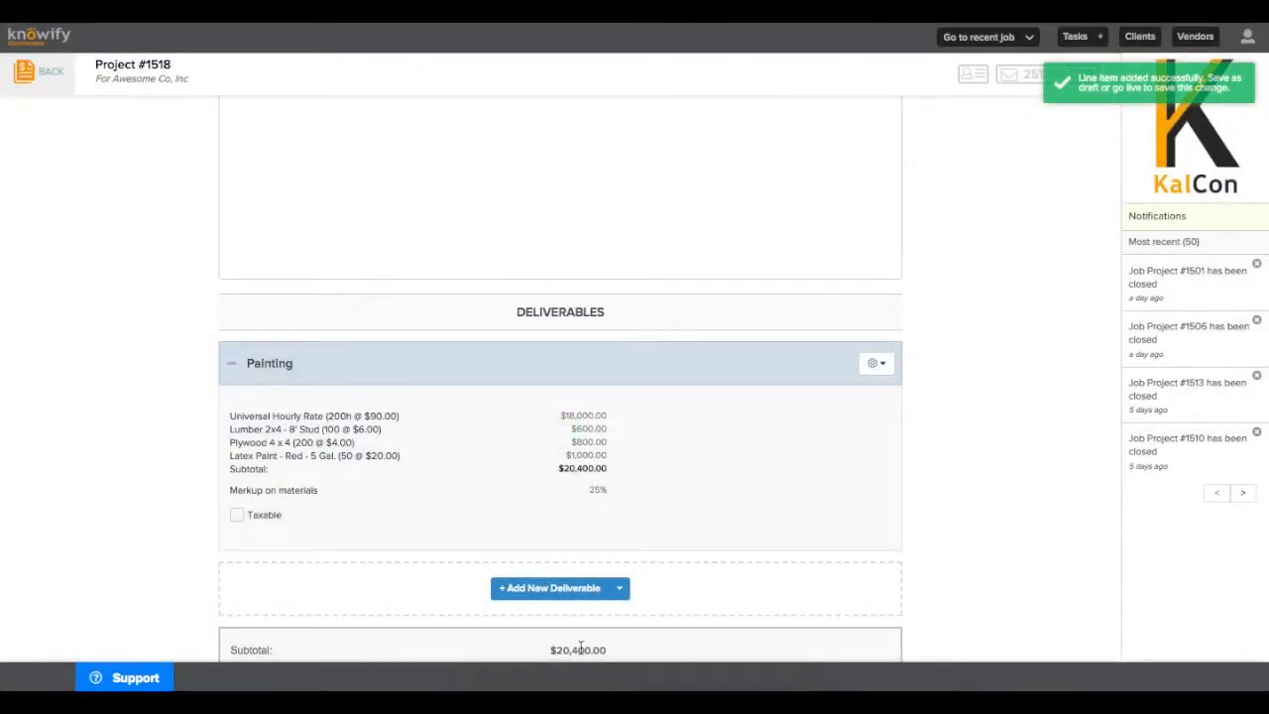
pyautogui.scroll(-6, 588, 645)
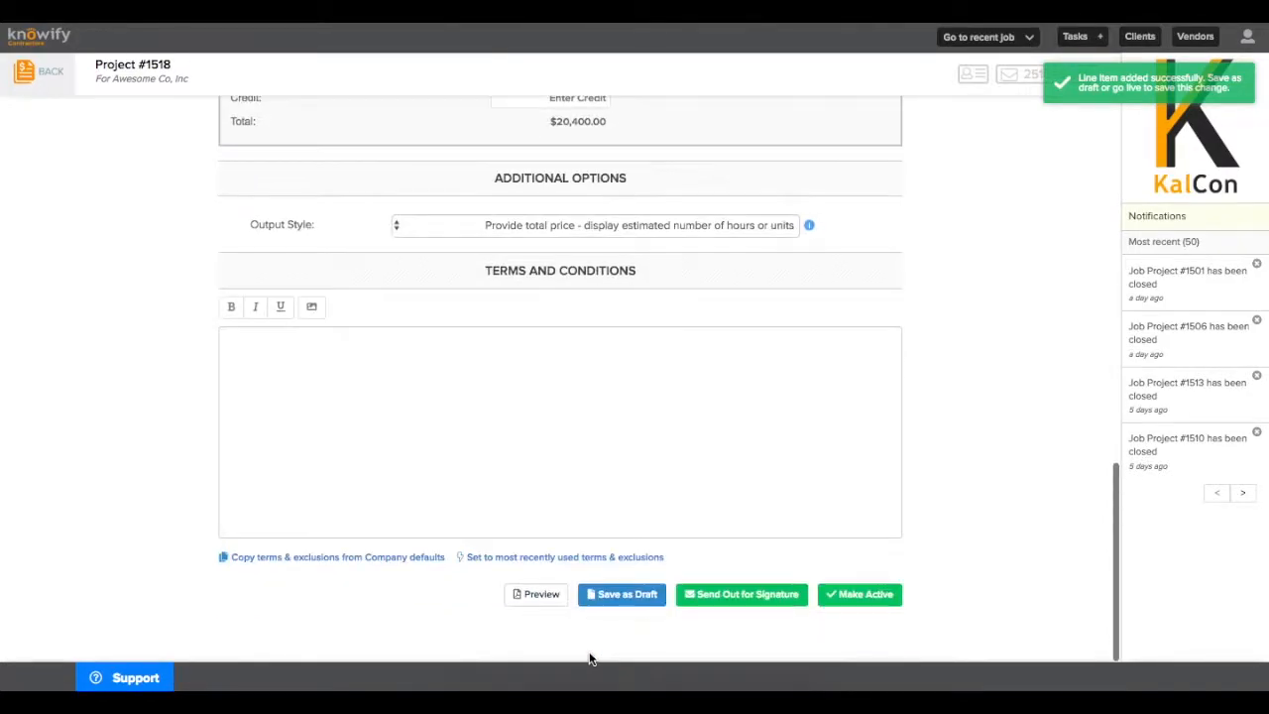
pyautogui.click(558, 593)
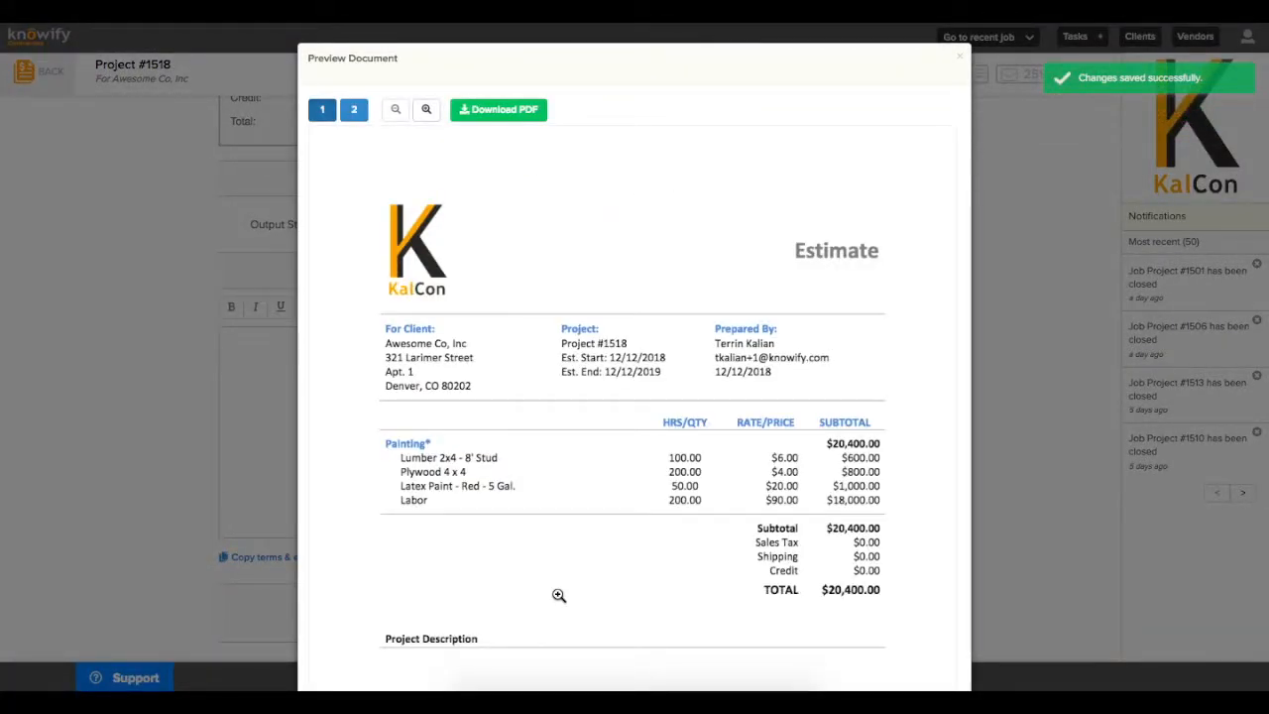
pyautogui.scroll(-2, 558, 595)
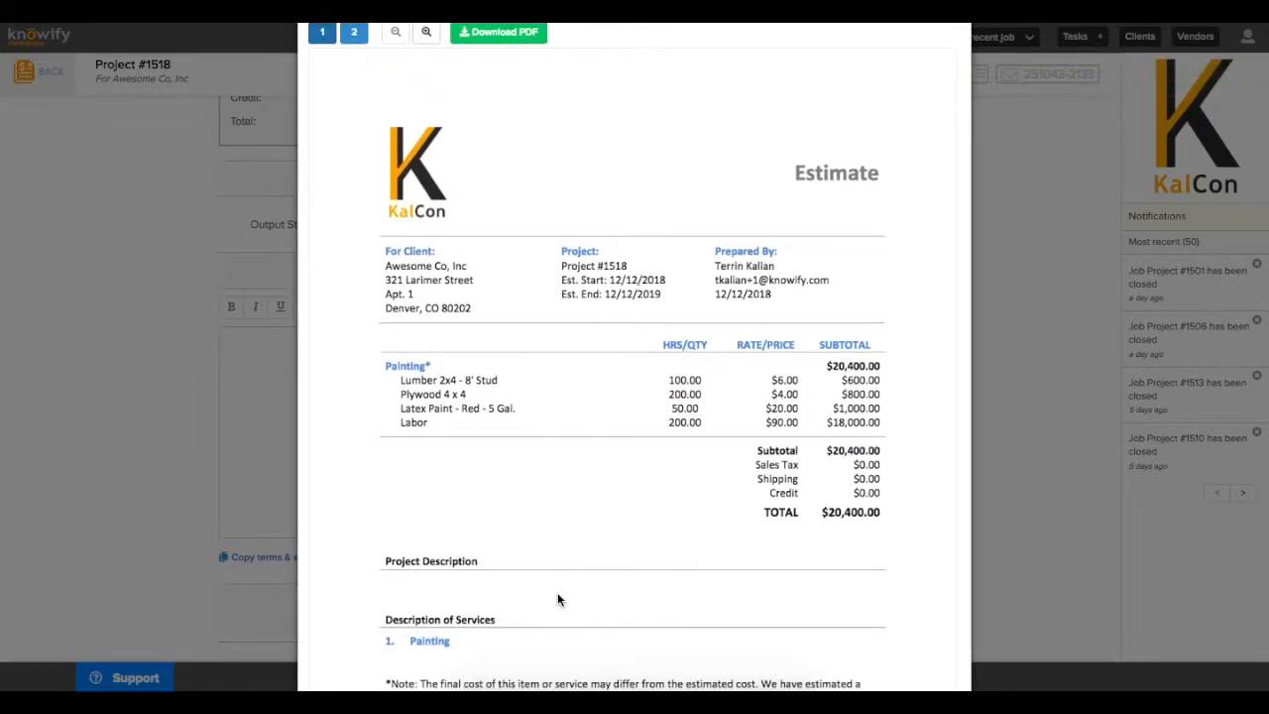
pyautogui.scroll(-2, 557, 594)
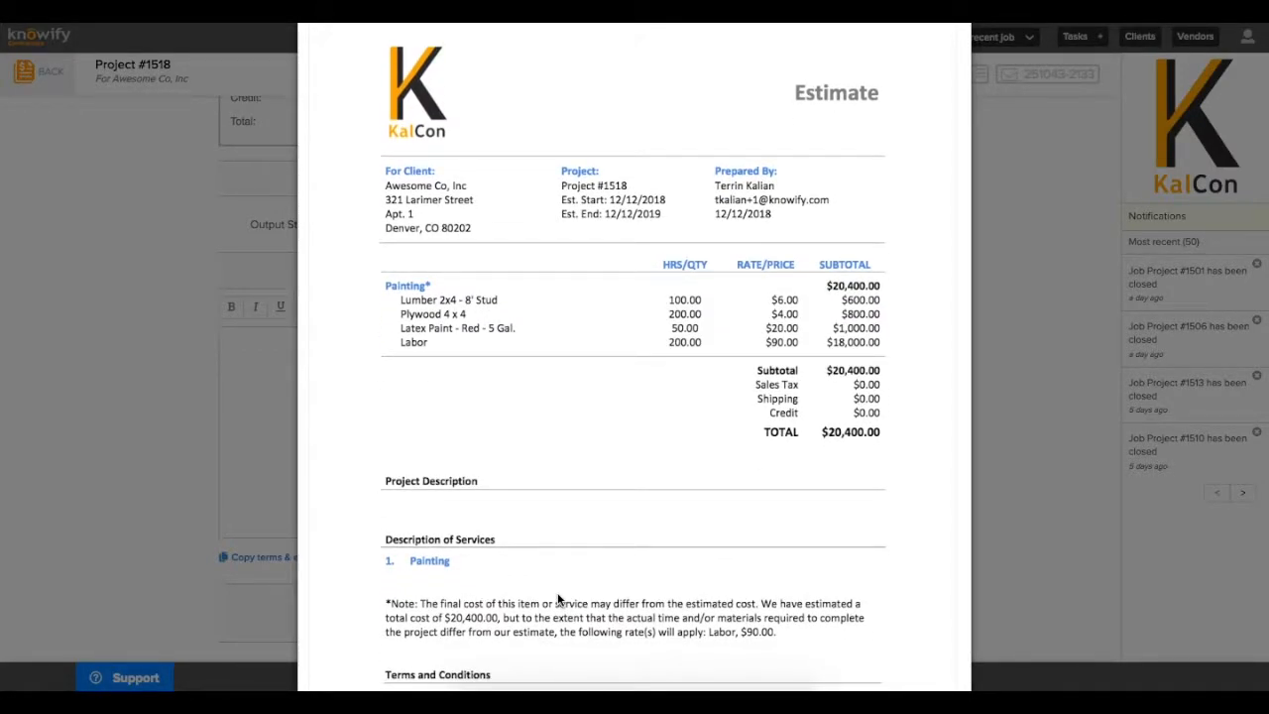
pyautogui.scroll(4, 558, 599)
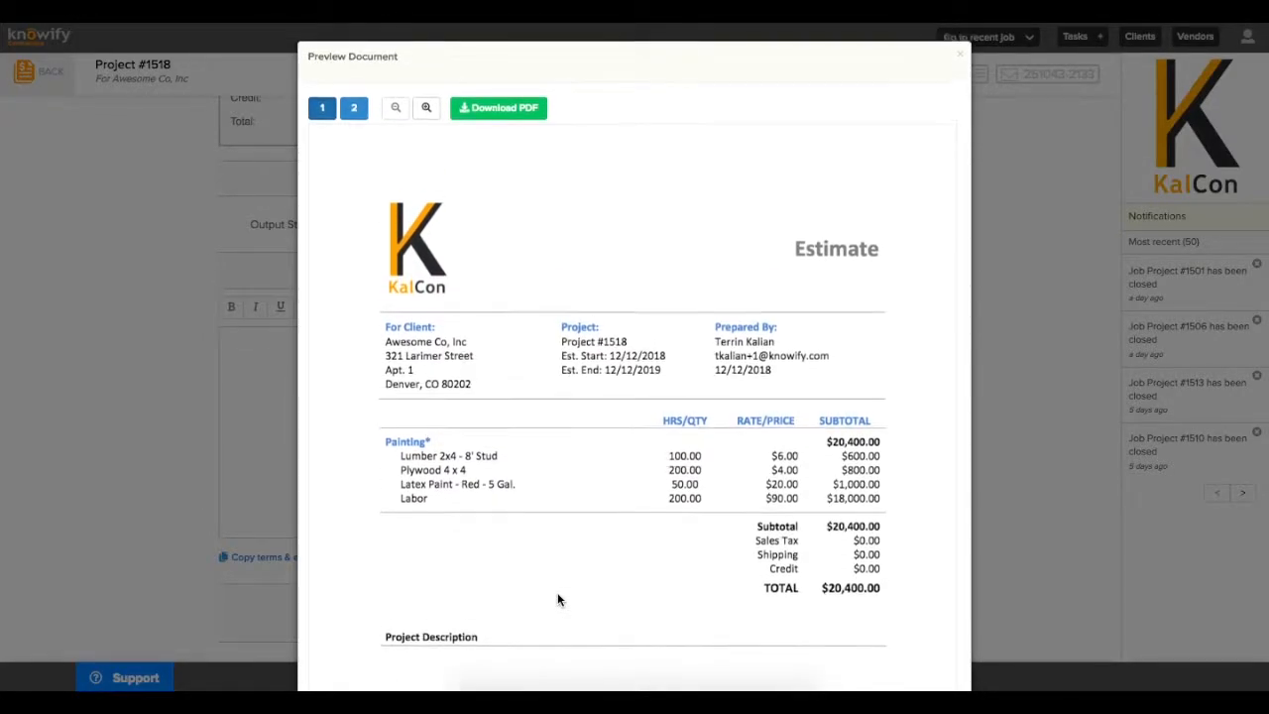
pyautogui.press('Escape')
pyautogui.scroll(-2, 557, 599)
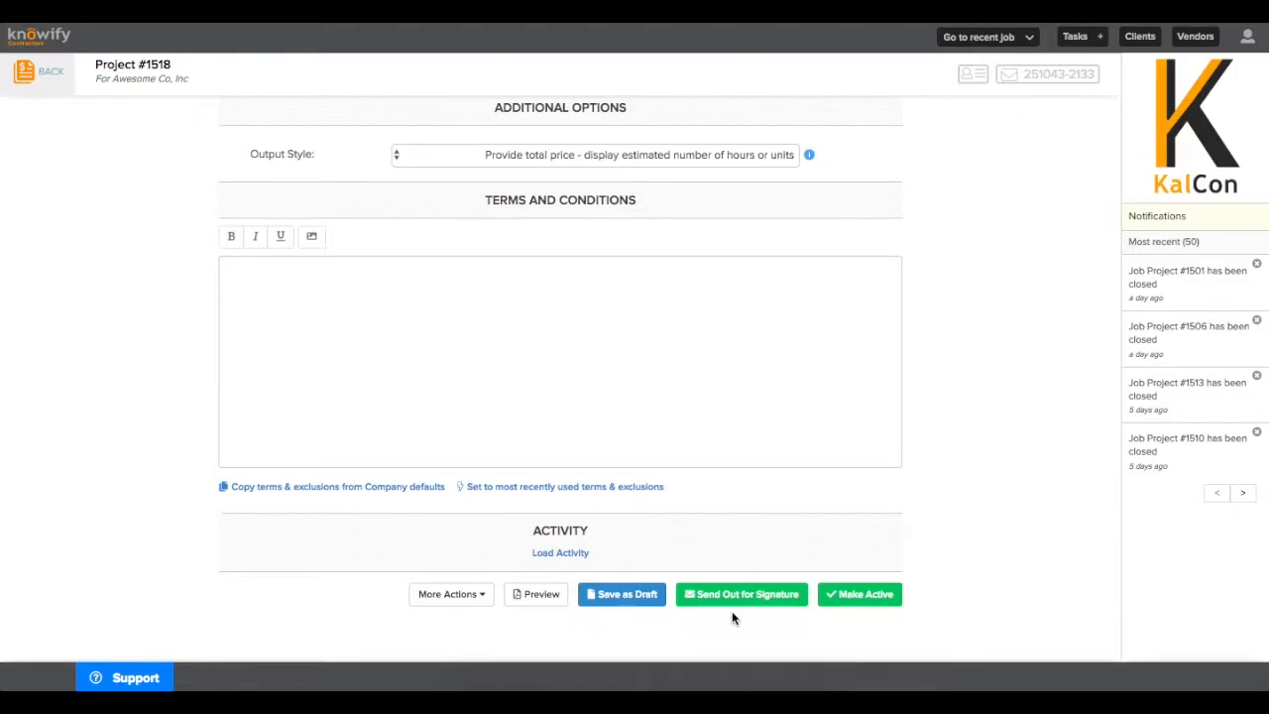
pyautogui.click(730, 593)
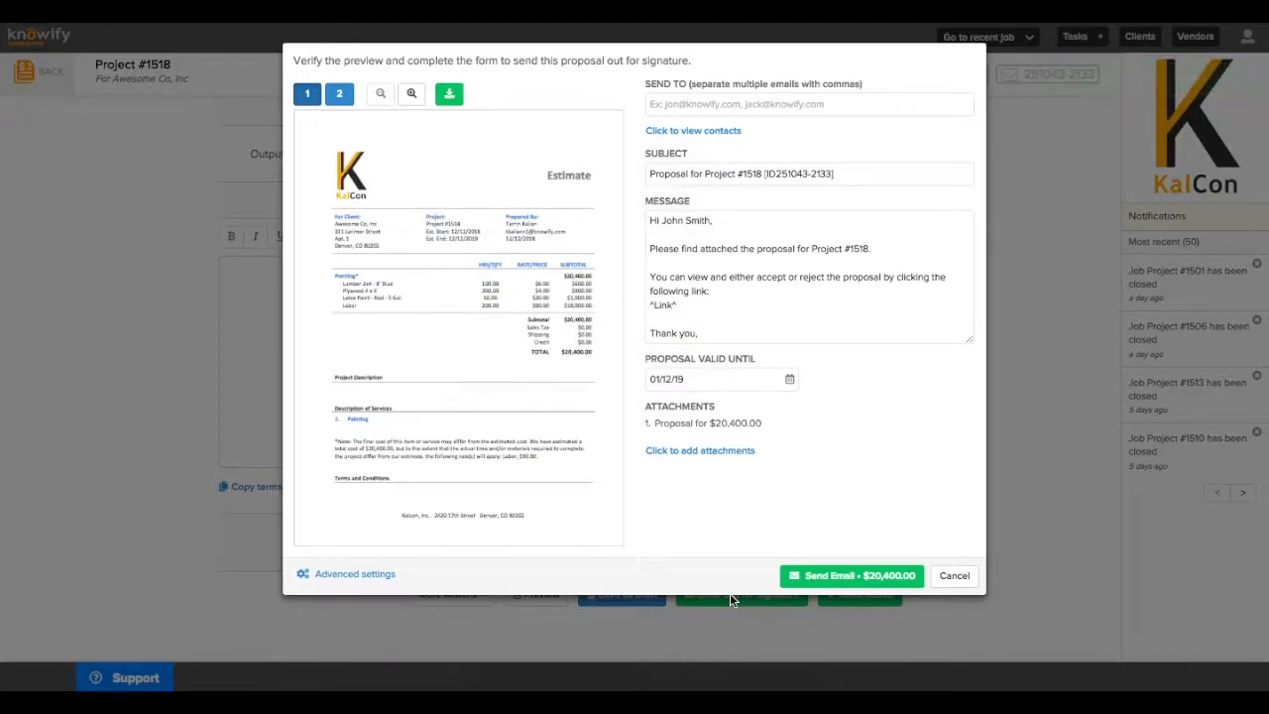
pyautogui.press('Escape')
# Activate Project #1518 with dates 12/12/18 to 12/12/19 and acknowledge the confirmation
pyautogui.click(841, 595)
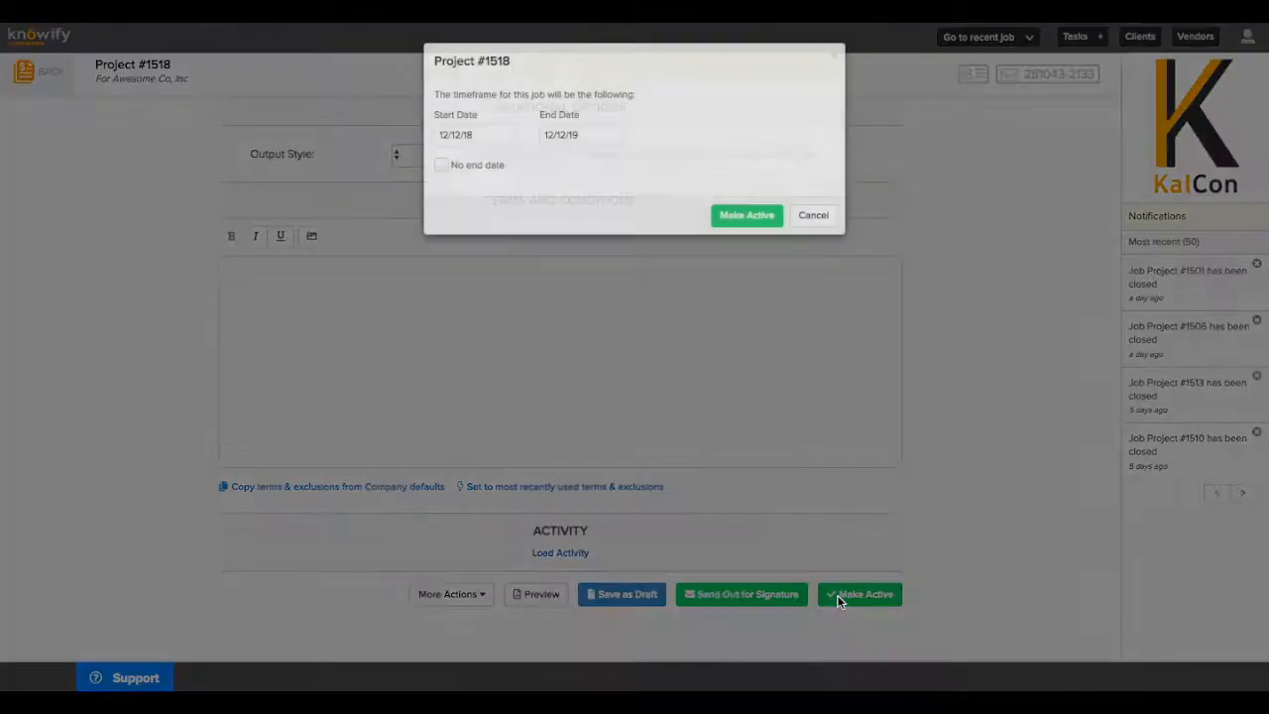
pyautogui.click(758, 217)
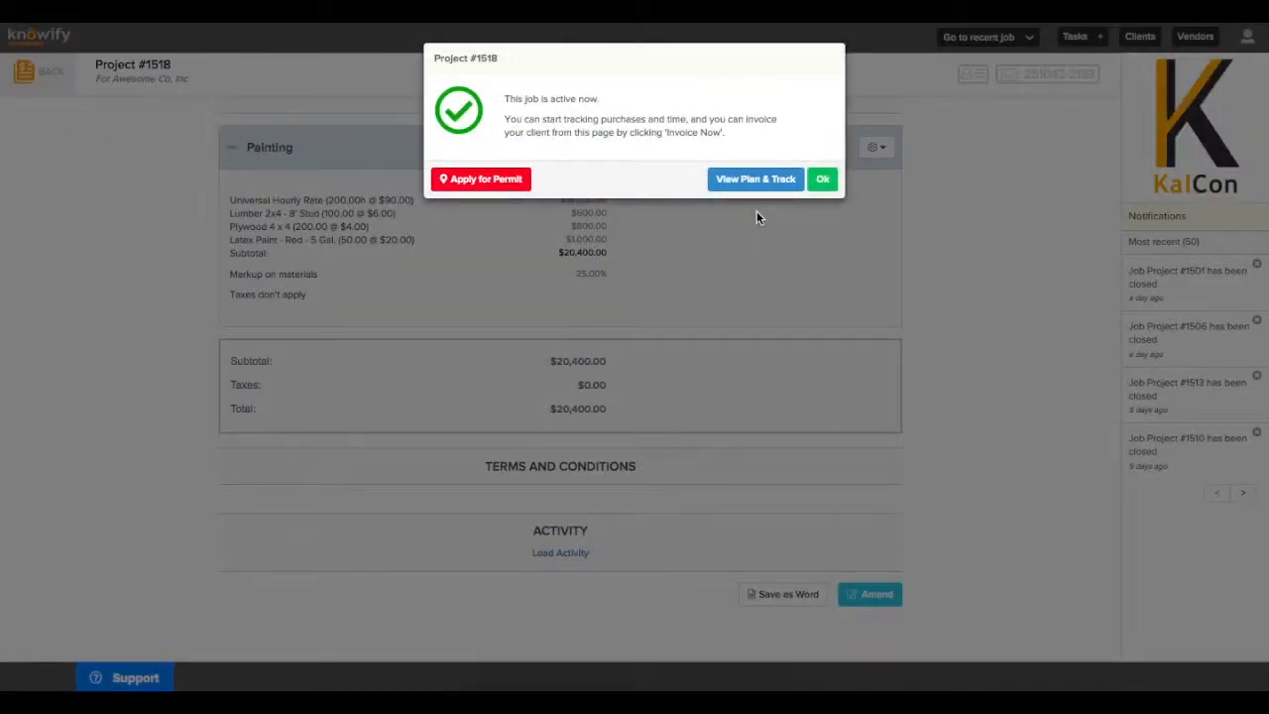
pyautogui.click(819, 180)
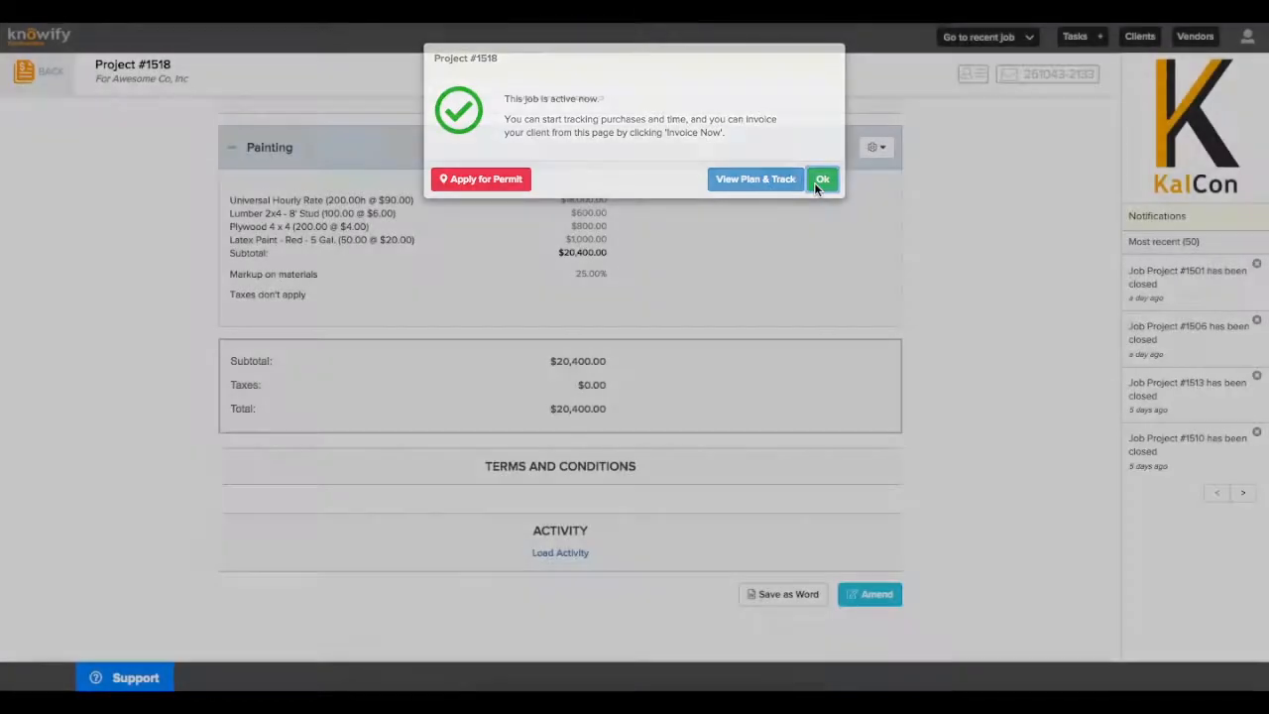